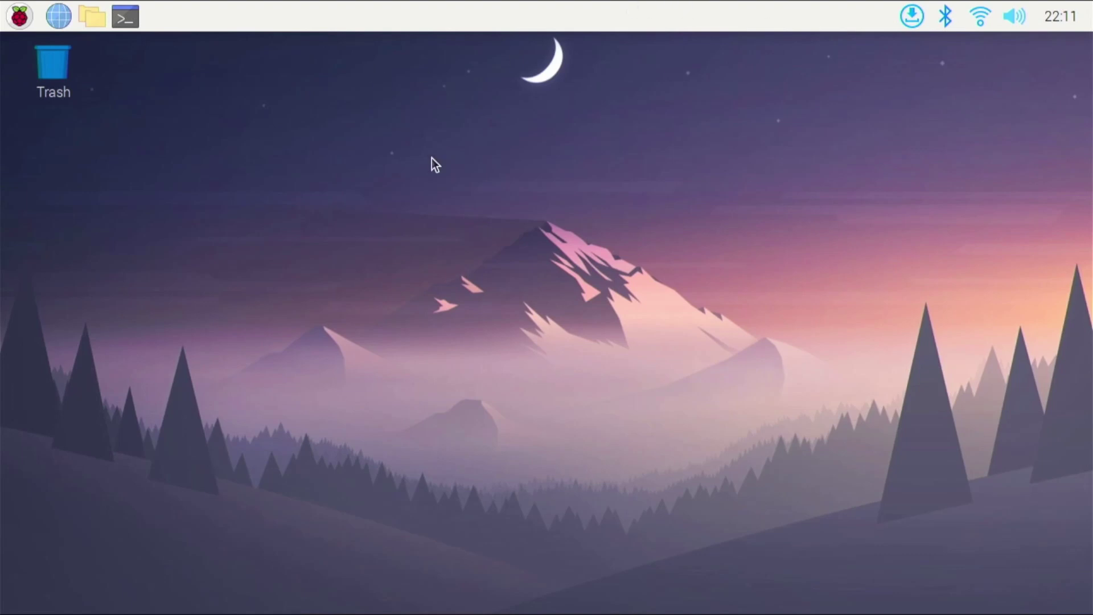
Search 'pi apps' in Chromium and copy the Pi-Apps wget install command from its GitHub page
{"action": "left_click", "coordinate": [62, 16]}
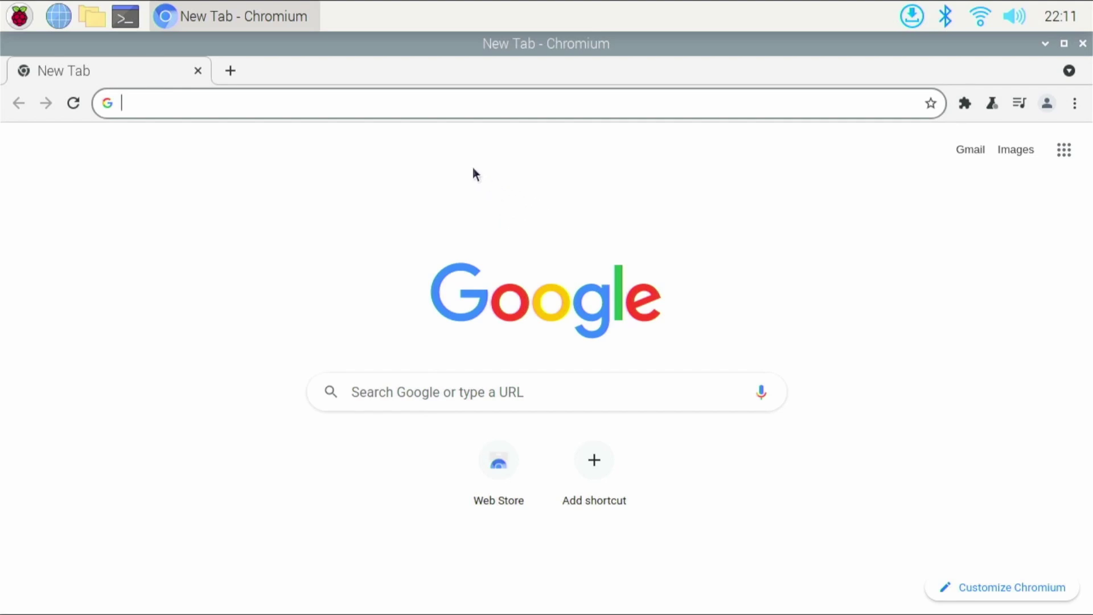
{"action": "type", "text": "pi apps"}
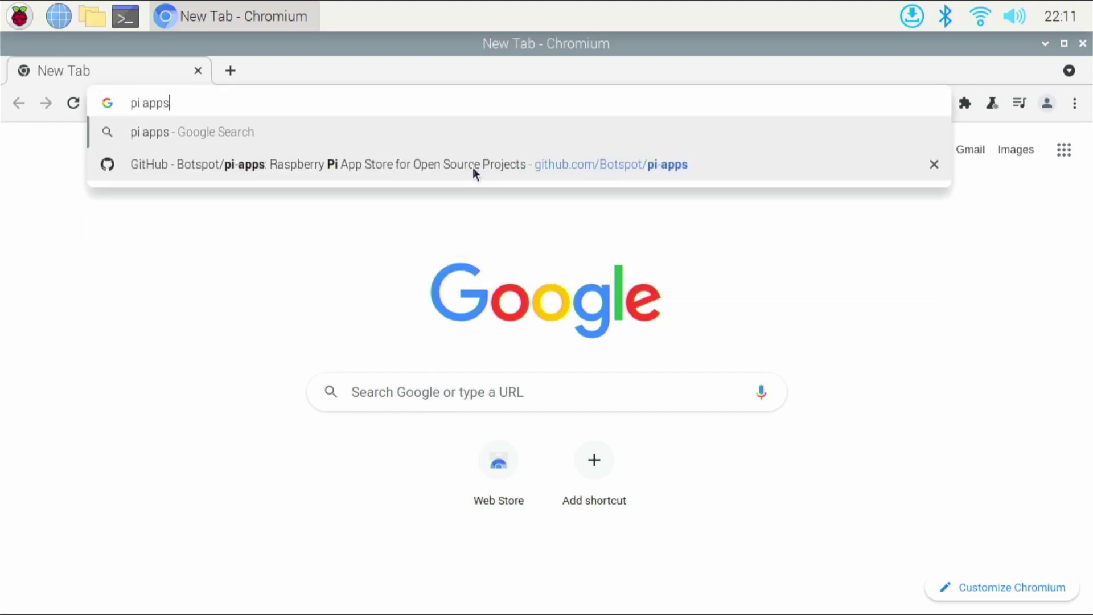
{"action": "key", "text": "Return"}
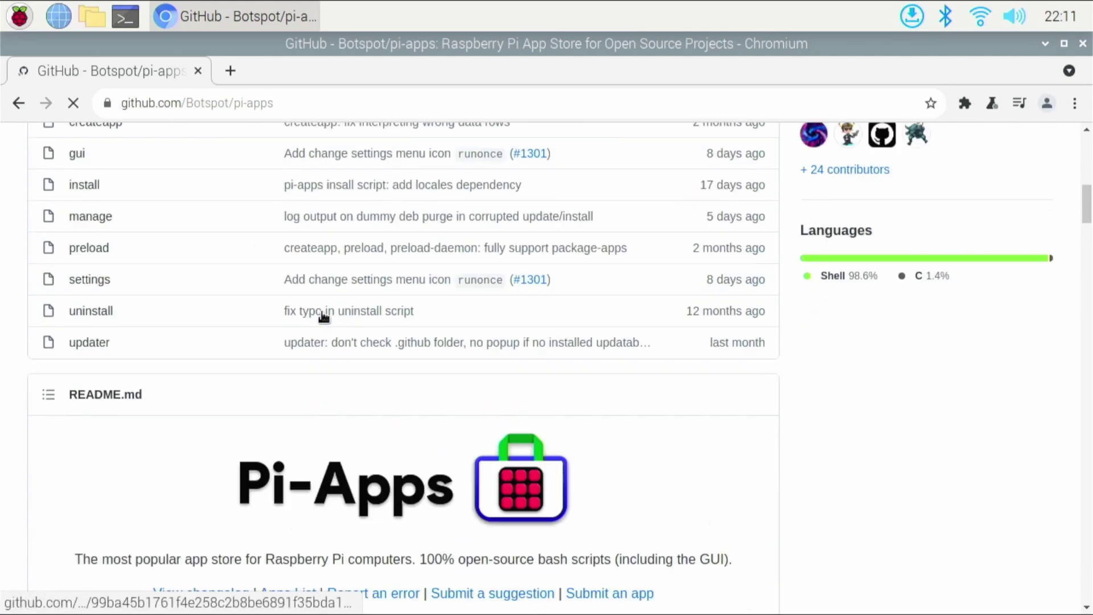
{"action": "scroll", "coordinate": [370, 320], "scroll_direction": "down", "scroll_amount": 12}
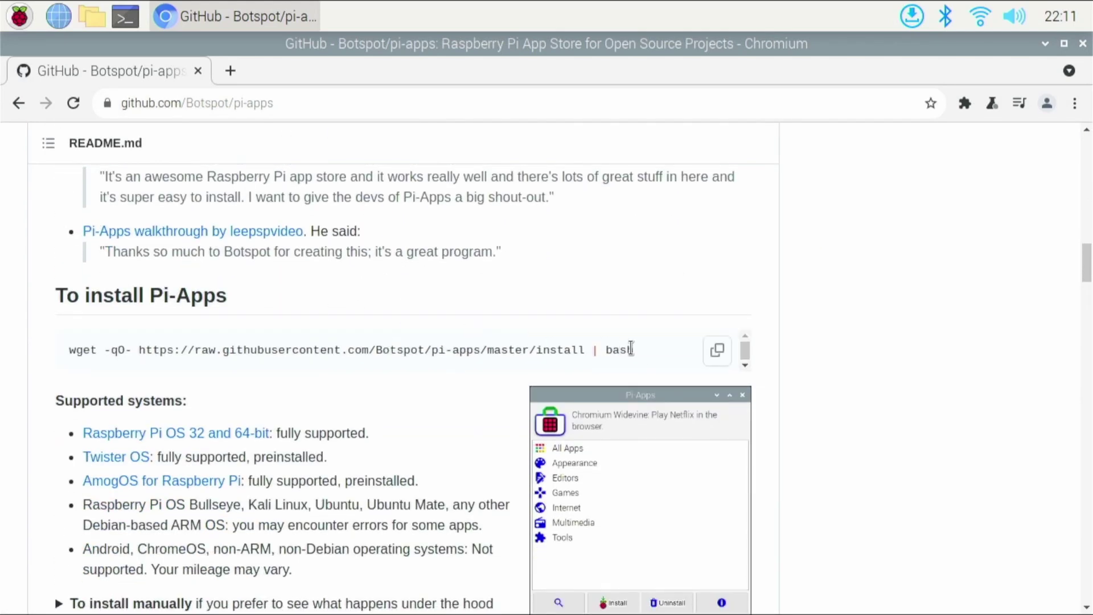
{"action": "left_click", "coordinate": [717, 349]}
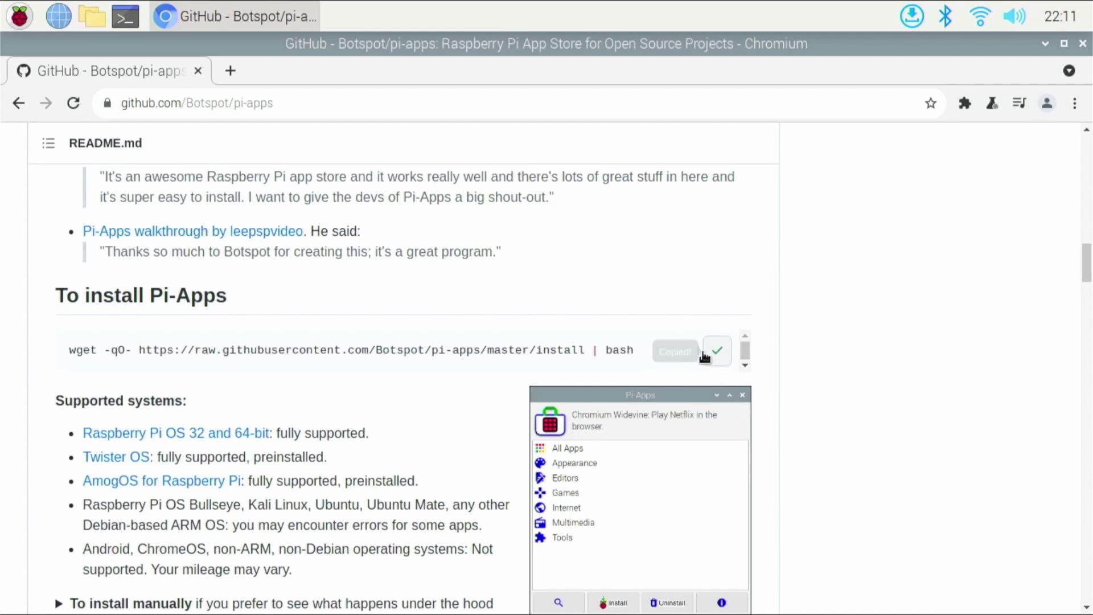
Paste and run the Pi-Apps install command in a new terminal, then close Chromium and the finished terminal
{"action": "left_click", "coordinate": [127, 19]}
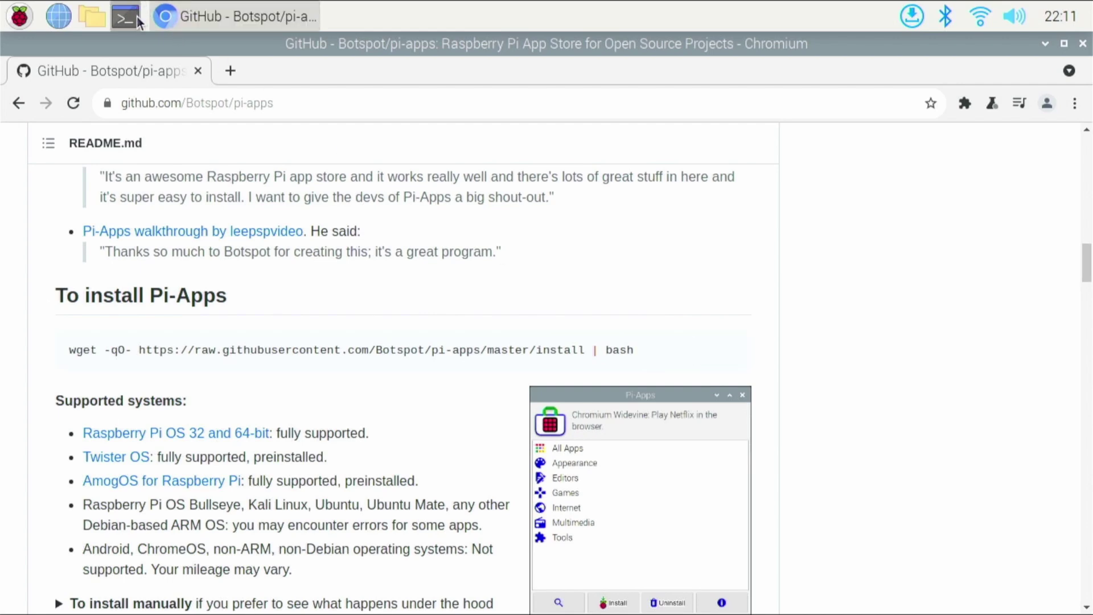
{"action": "right_click", "coordinate": [244, 215]}
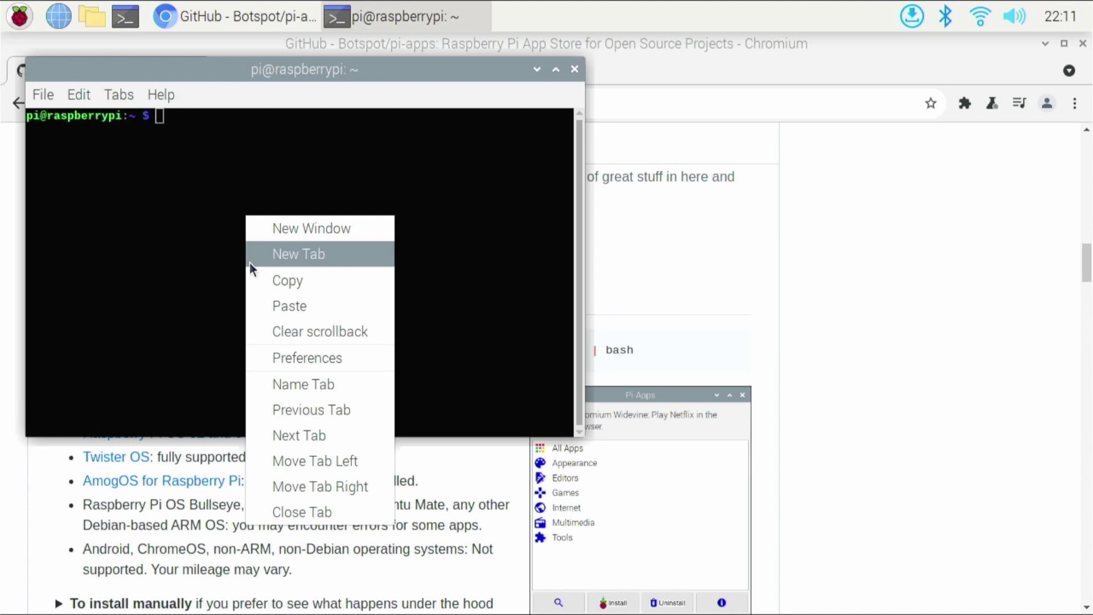
{"action": "left_click", "coordinate": [264, 299]}
{"action": "key", "text": "Return"}
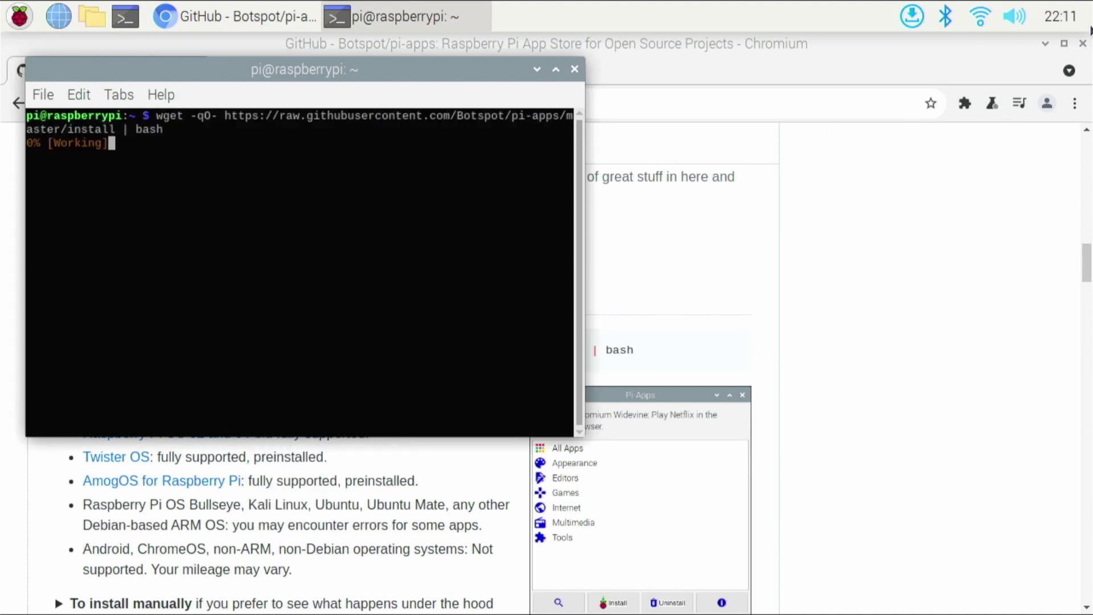
{"action": "left_click", "coordinate": [1083, 43]}
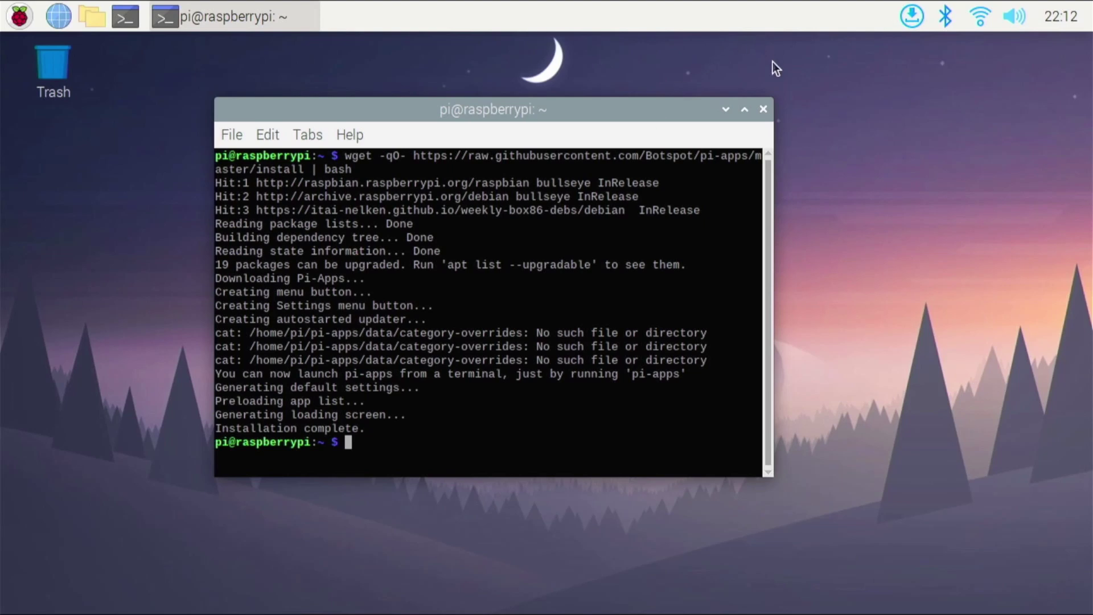
{"action": "left_click", "coordinate": [764, 110]}
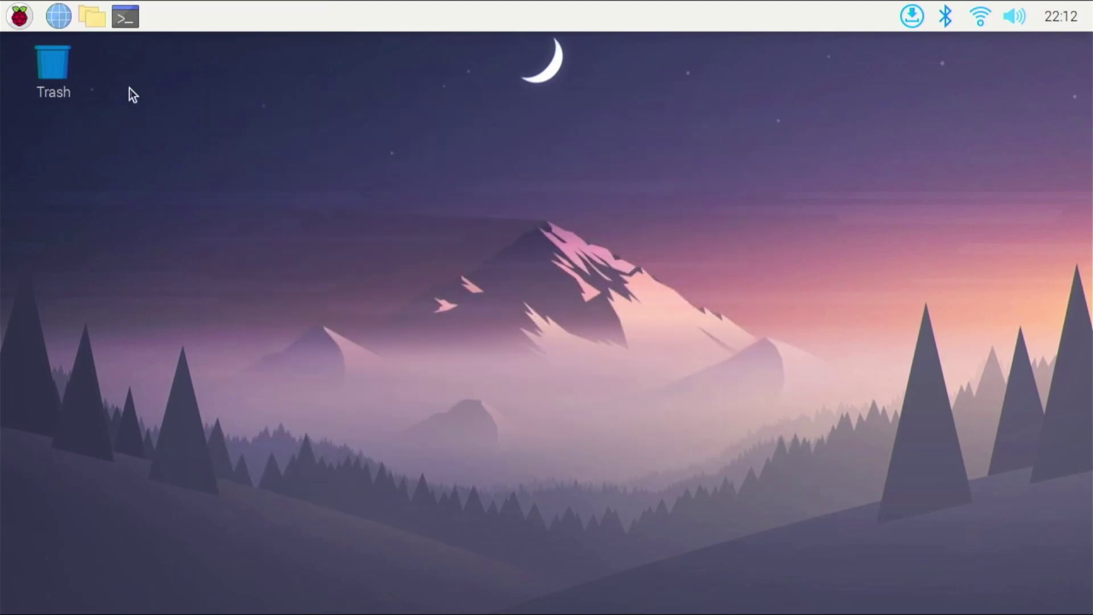
Launch Pi-Apps and select Wine (x86) in the Tools category
{"action": "left_click", "coordinate": [19, 16]}
{"action": "mouse_move", "coordinate": [71, 199]}
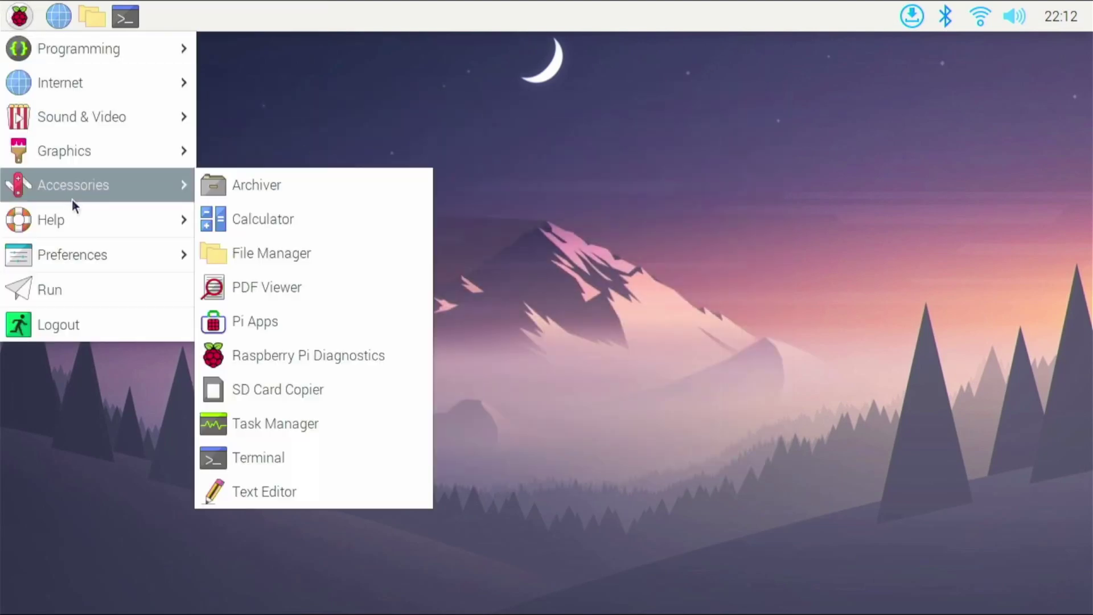
{"action": "left_click", "coordinate": [292, 320]}
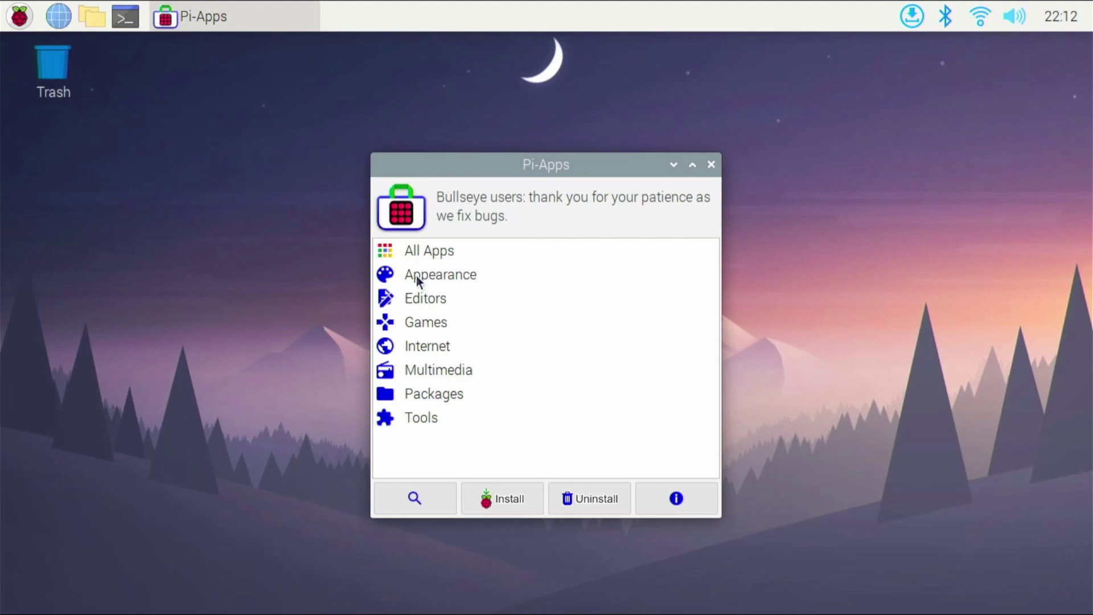
{"action": "left_click", "coordinate": [418, 408]}
{"action": "double_click", "coordinate": [418, 409]}
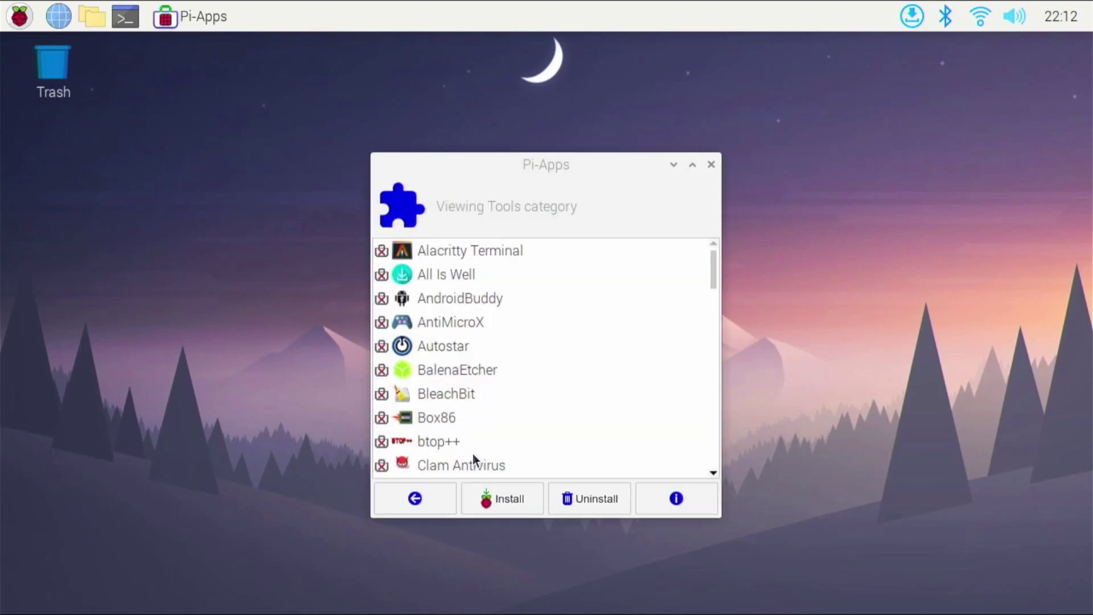
{"action": "scroll", "coordinate": [479, 458], "scroll_direction": "down", "scroll_amount": 20}
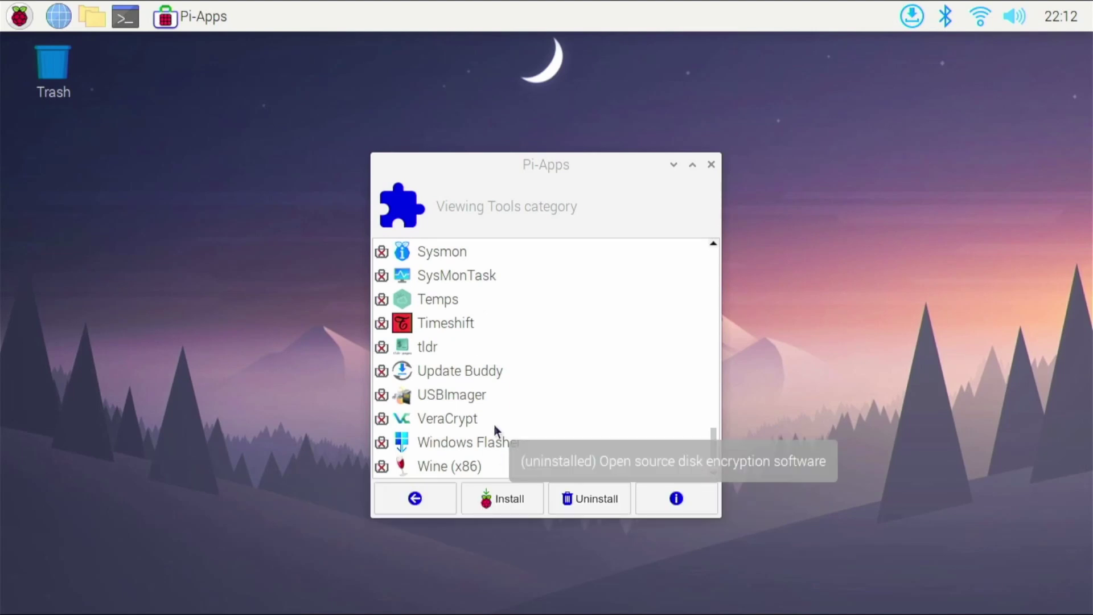
{"action": "left_click", "coordinate": [469, 463]}
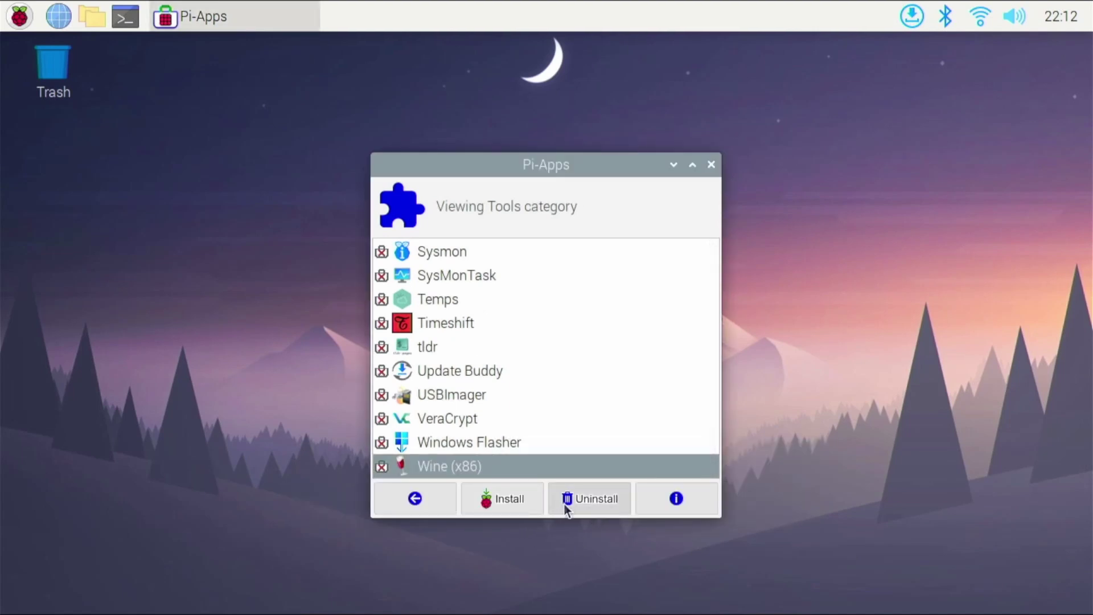
Install Wine (x86) from its details window, then close that window
{"action": "left_click", "coordinate": [653, 507]}
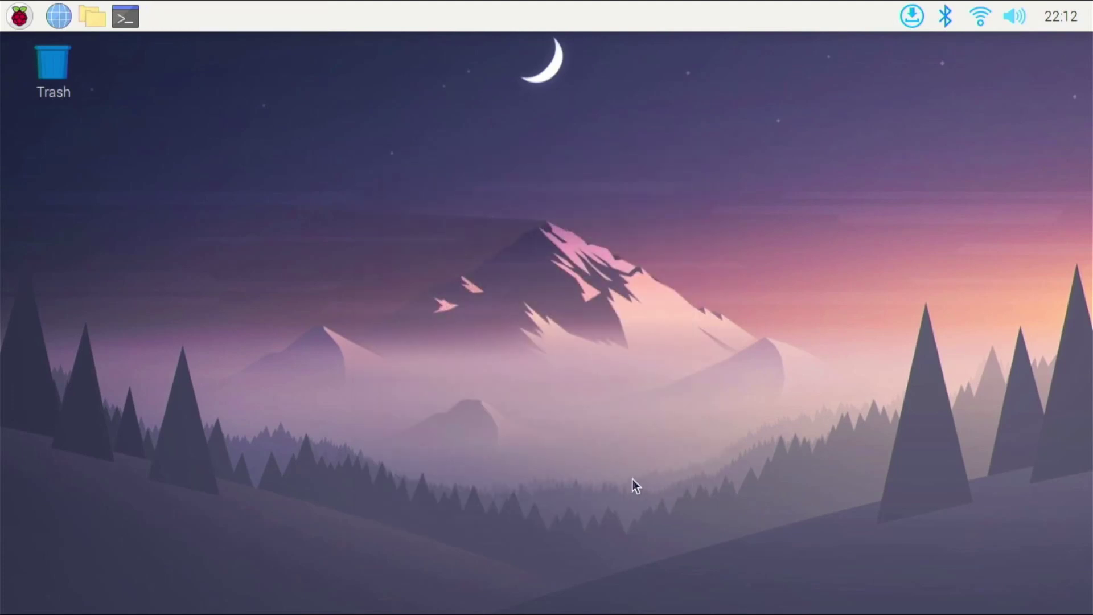
{"action": "scroll", "coordinate": [501, 403], "scroll_direction": "down", "scroll_amount": 5}
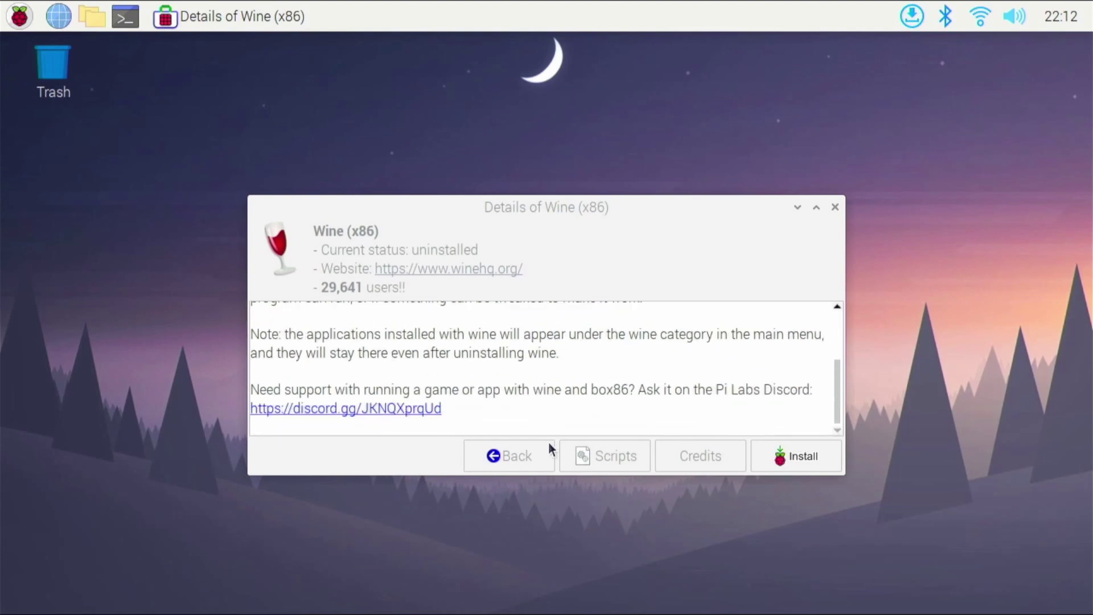
{"action": "left_click", "coordinate": [776, 458]}
{"action": "left_click", "coordinate": [783, 465]}
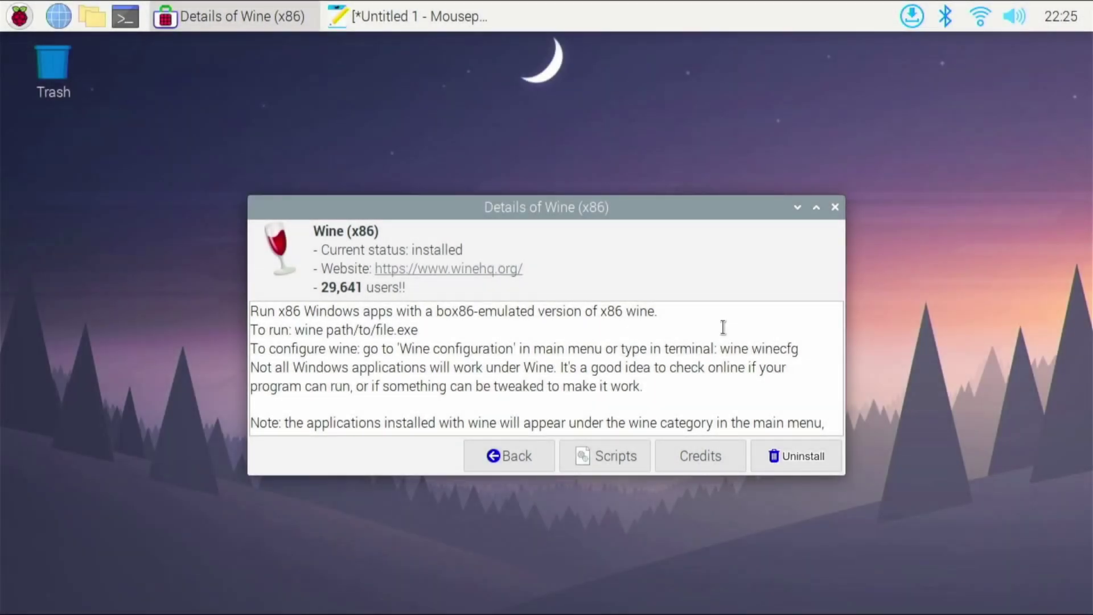
{"action": "left_click", "coordinate": [835, 209]}
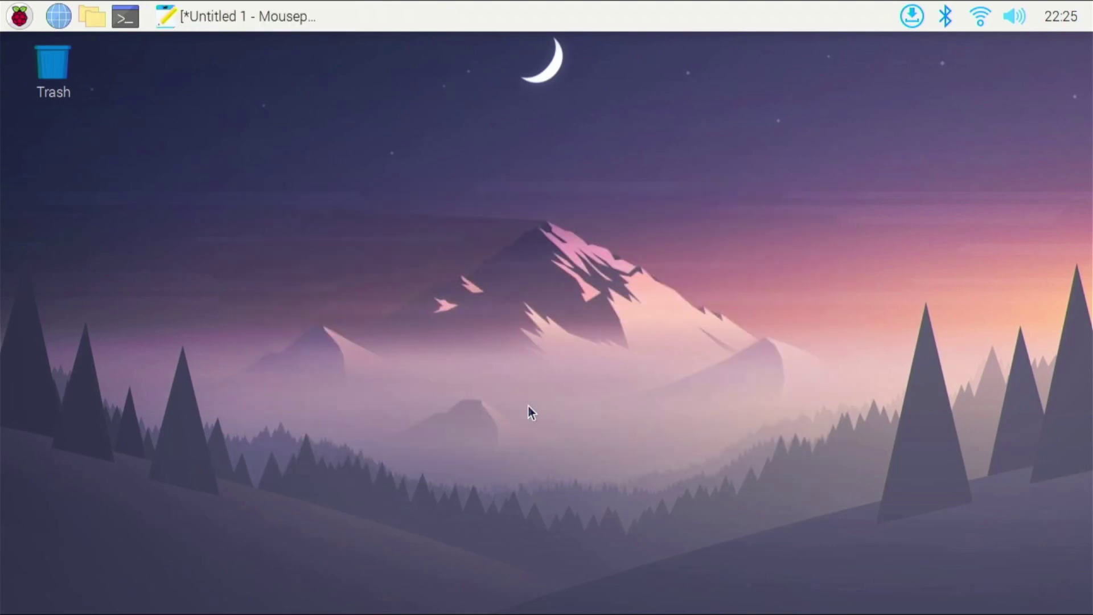
Check the applications menu for the new Wine entries, then dismiss it
{"action": "left_click", "coordinate": [19, 16]}
{"action": "mouse_move", "coordinate": [77, 167]}
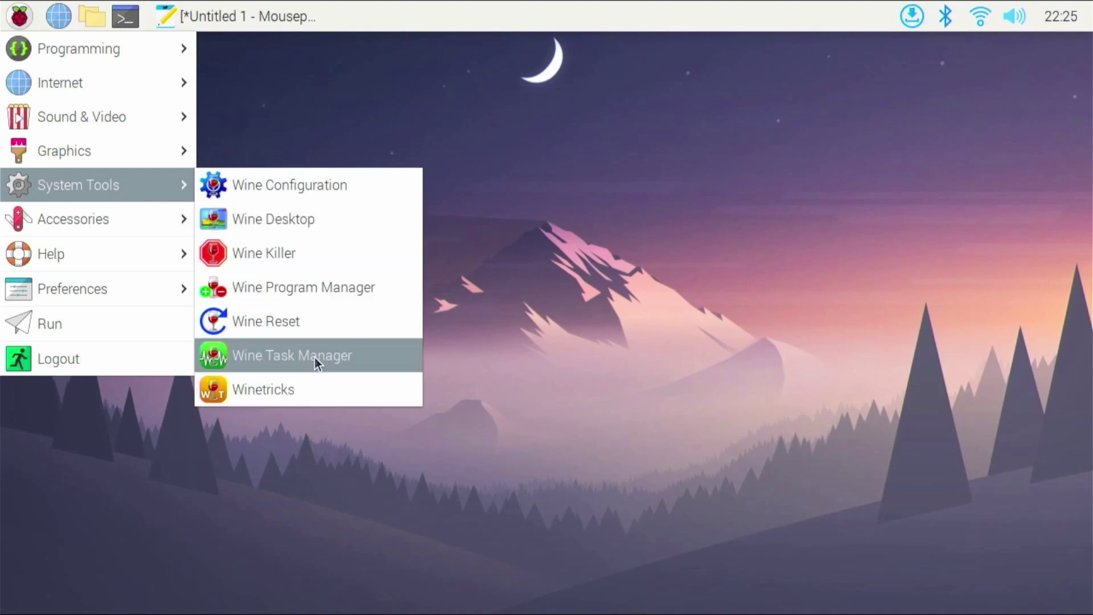
{"action": "left_click", "coordinate": [299, 109]}
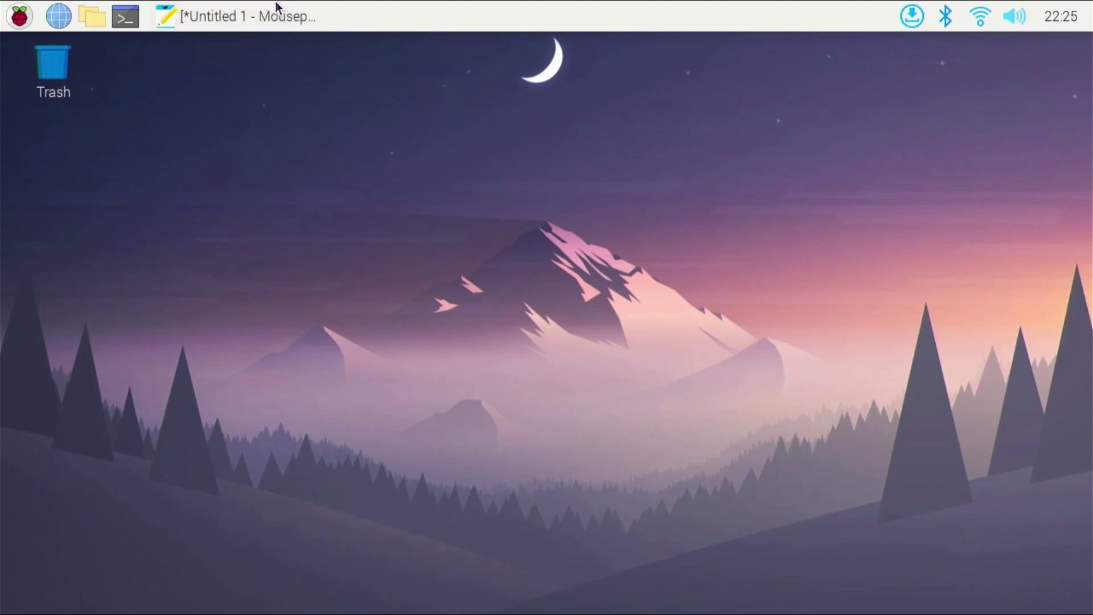
Replace the winetricks line in the Mousepad notes with the clipboard contents
{"action": "left_click", "coordinate": [302, 12]}
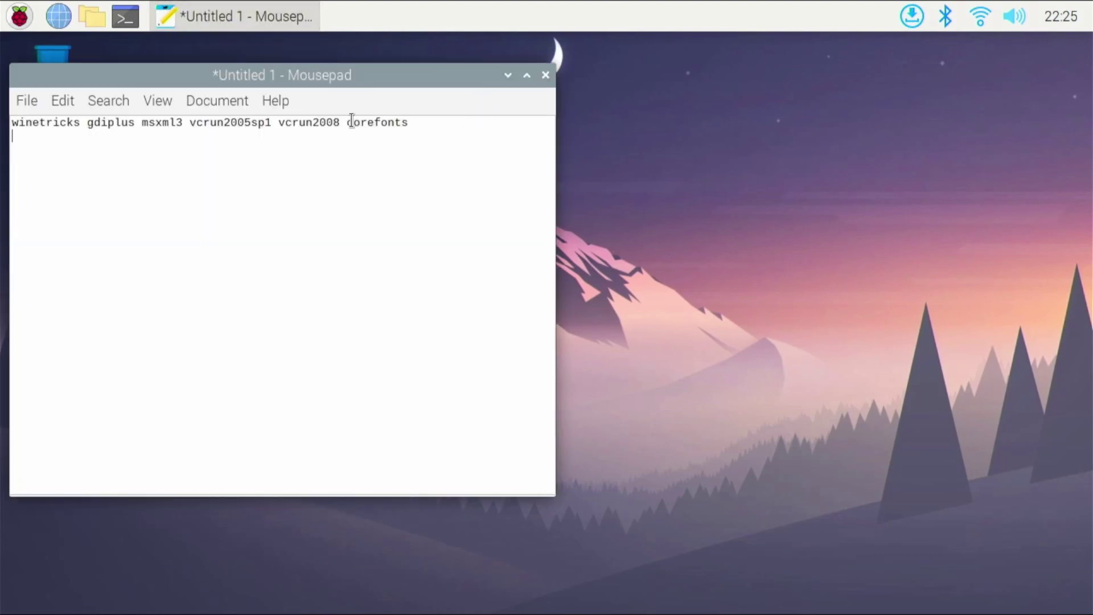
{"action": "left_click_drag", "start_coordinate": [441, 135], "coordinate": [1, 75]}
{"action": "key", "text": "ctrl+c"}
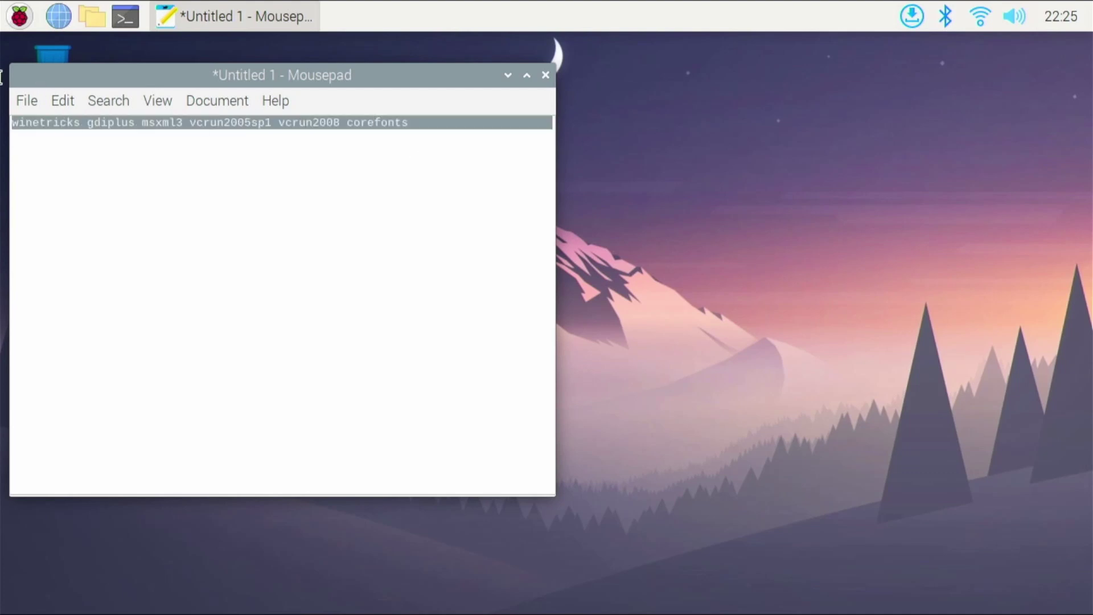
{"action": "right_click", "coordinate": [60, 132]}
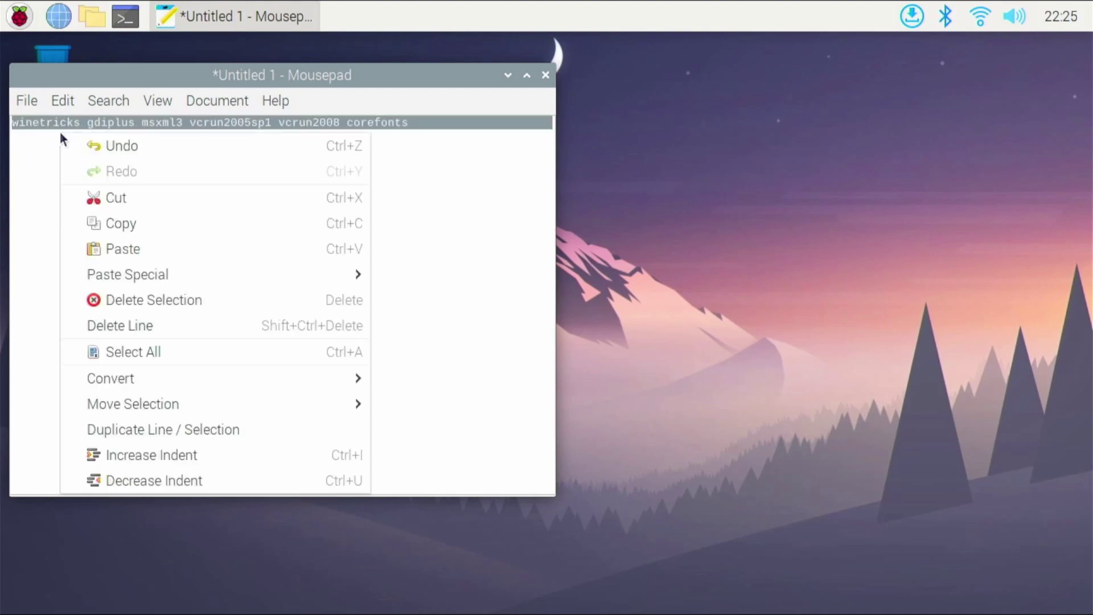
{"action": "left_click", "coordinate": [132, 250]}
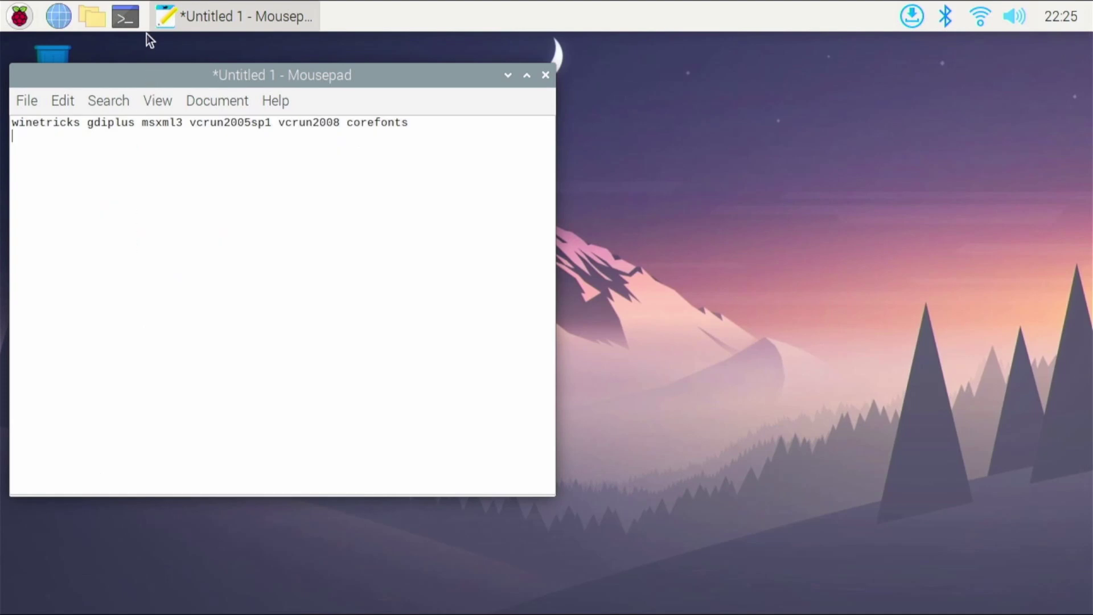
Run the winetricks gdiplus, msxml3, vcrun2005sp1, vcrun2008, corefonts command in a terminal; discard the notes
{"action": "left_click", "coordinate": [126, 18]}
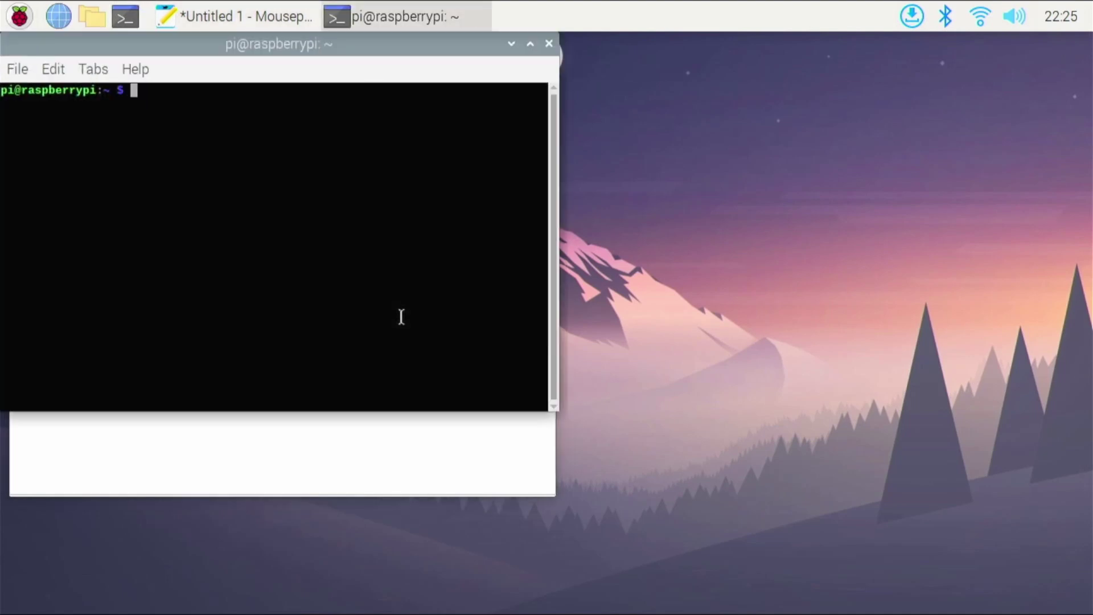
{"action": "right_click", "coordinate": [343, 200]}
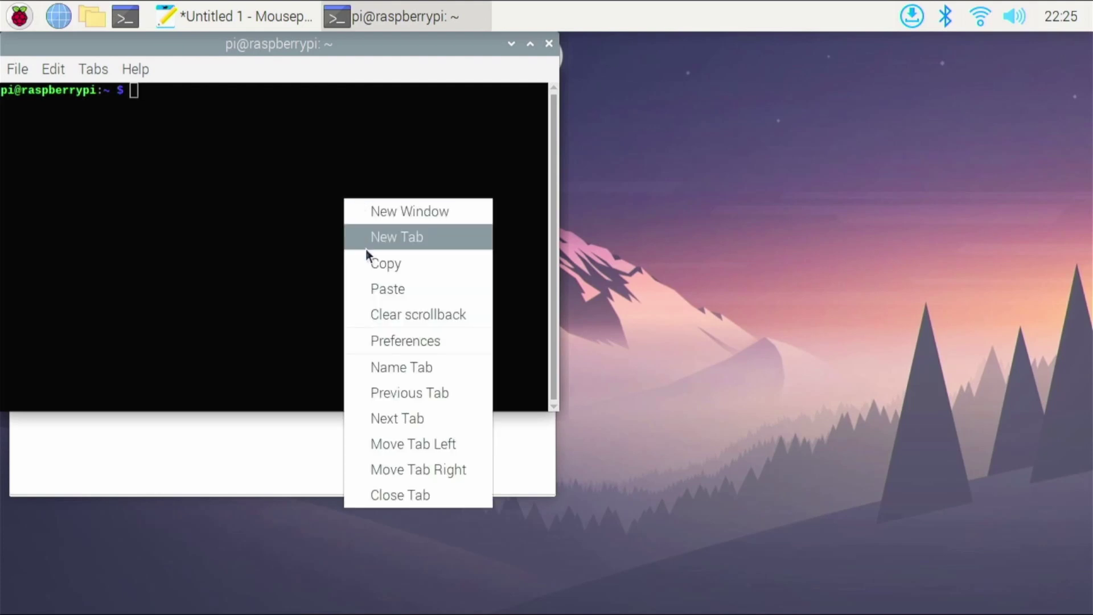
{"action": "left_click", "coordinate": [373, 288]}
{"action": "key", "text": "Return"}
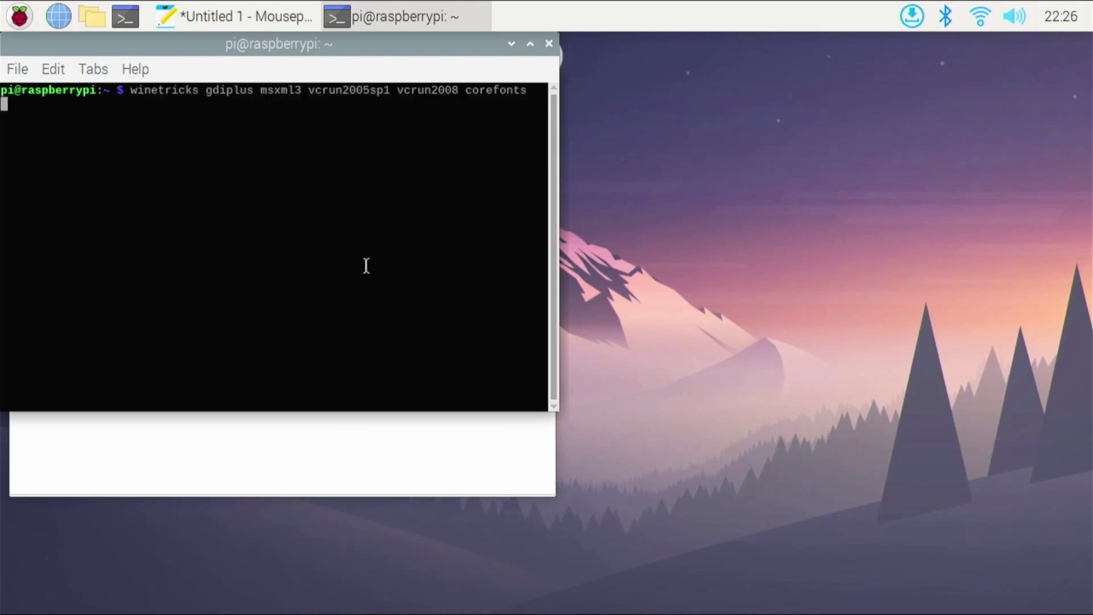
{"action": "left_click", "coordinate": [342, 437]}
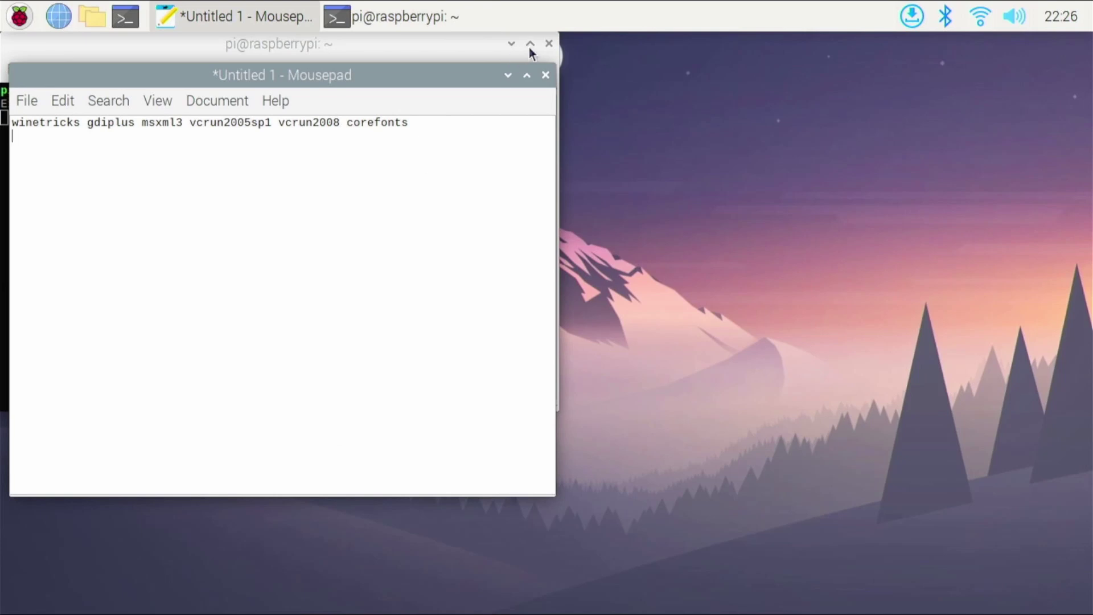
{"action": "left_click", "coordinate": [545, 76]}
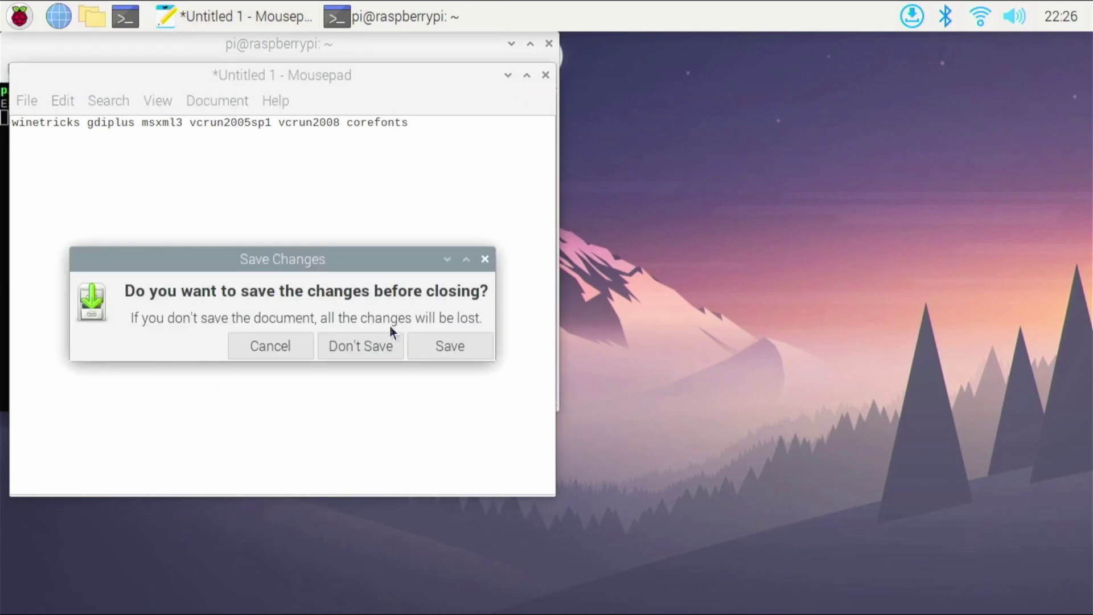
{"action": "left_click", "coordinate": [384, 341]}
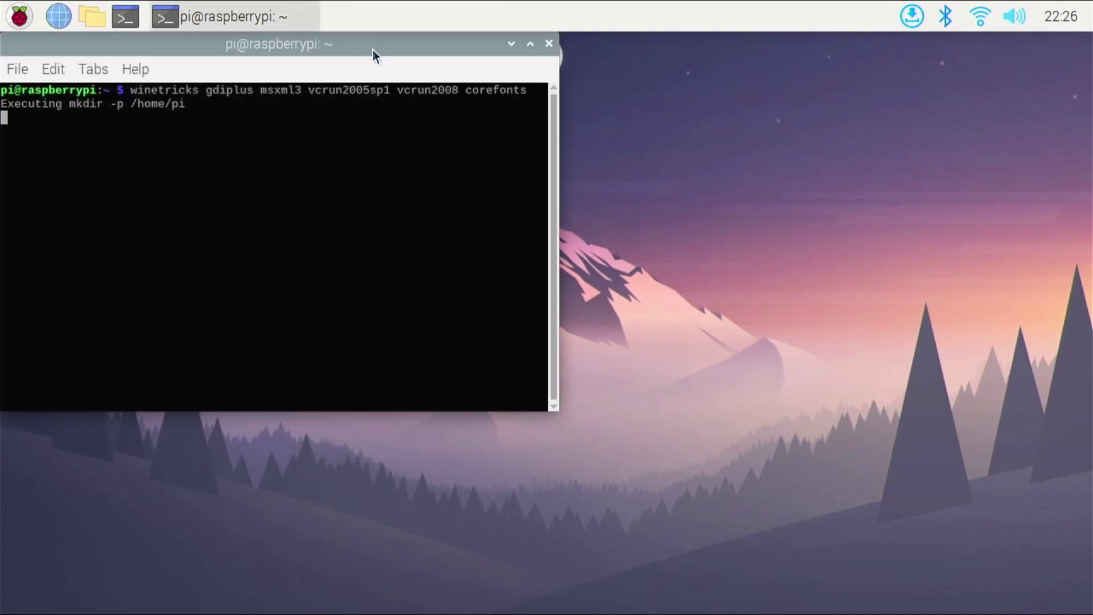
Centre the terminal and accept the Visual C++ 2005 Redistributable licence
{"action": "left_click_drag", "start_coordinate": [372, 49], "coordinate": [558, 112]}
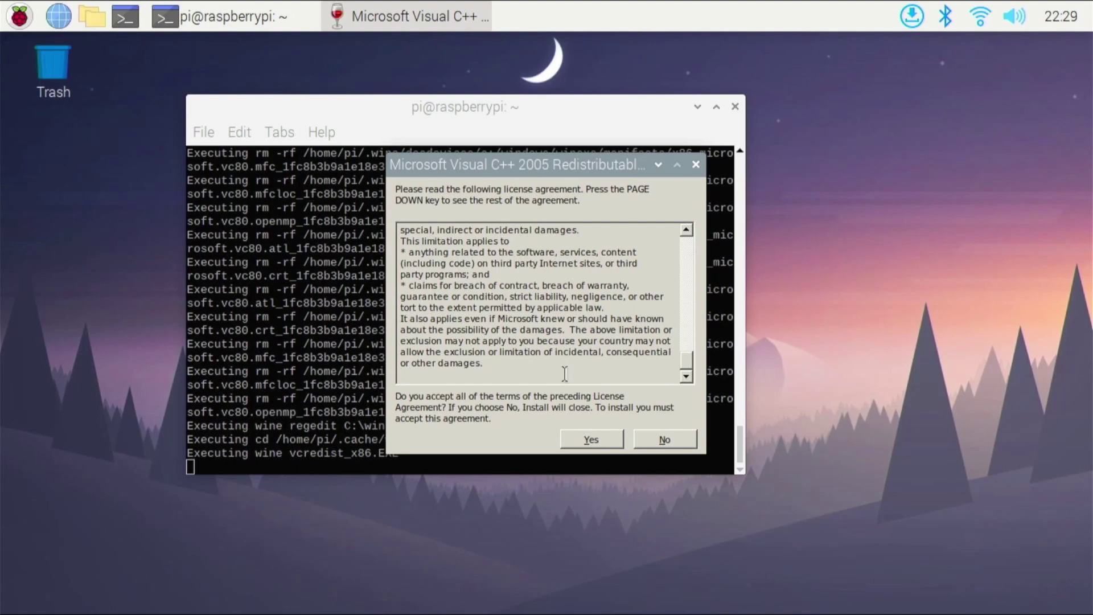
{"action": "left_click", "coordinate": [591, 439]}
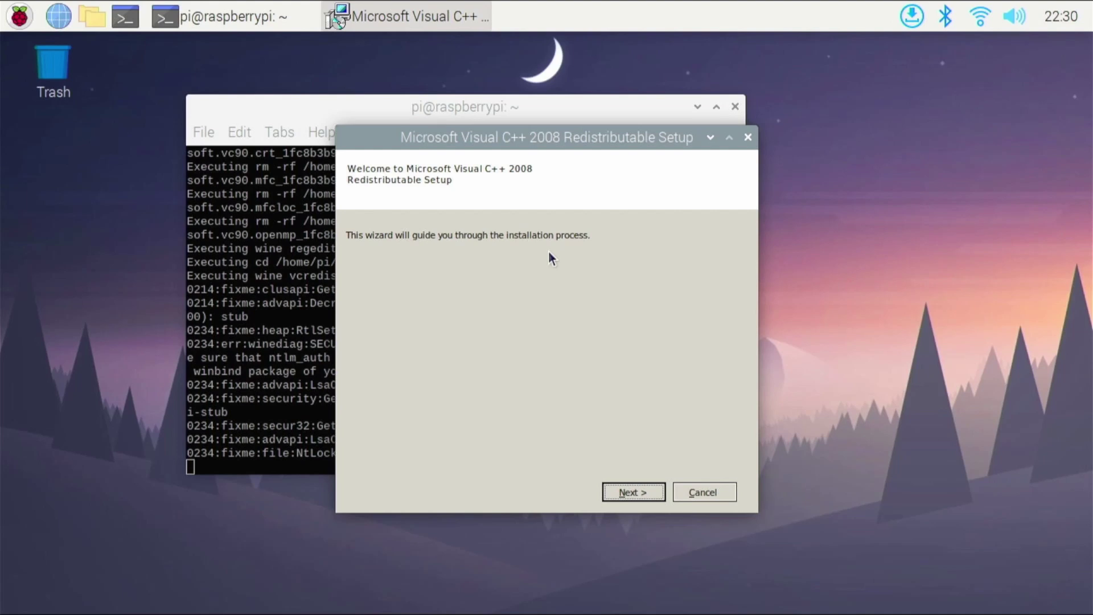
Accept the licence terms and install the Visual C++ 2008 Redistributable through to Finish
{"action": "left_click", "coordinate": [633, 492]}
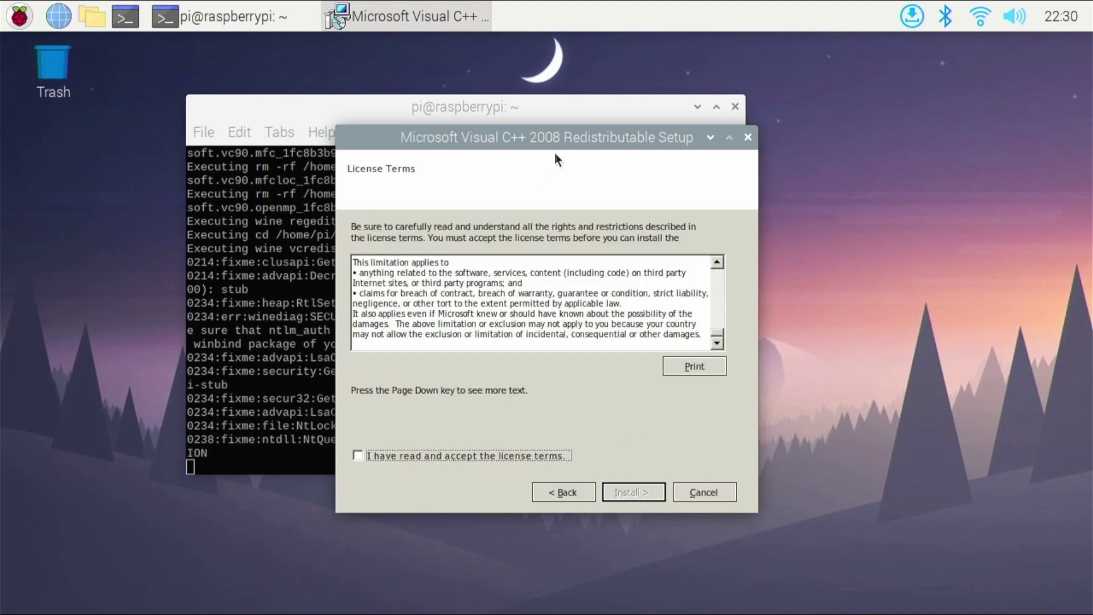
{"action": "left_click", "coordinate": [428, 457]}
{"action": "left_click", "coordinate": [652, 490]}
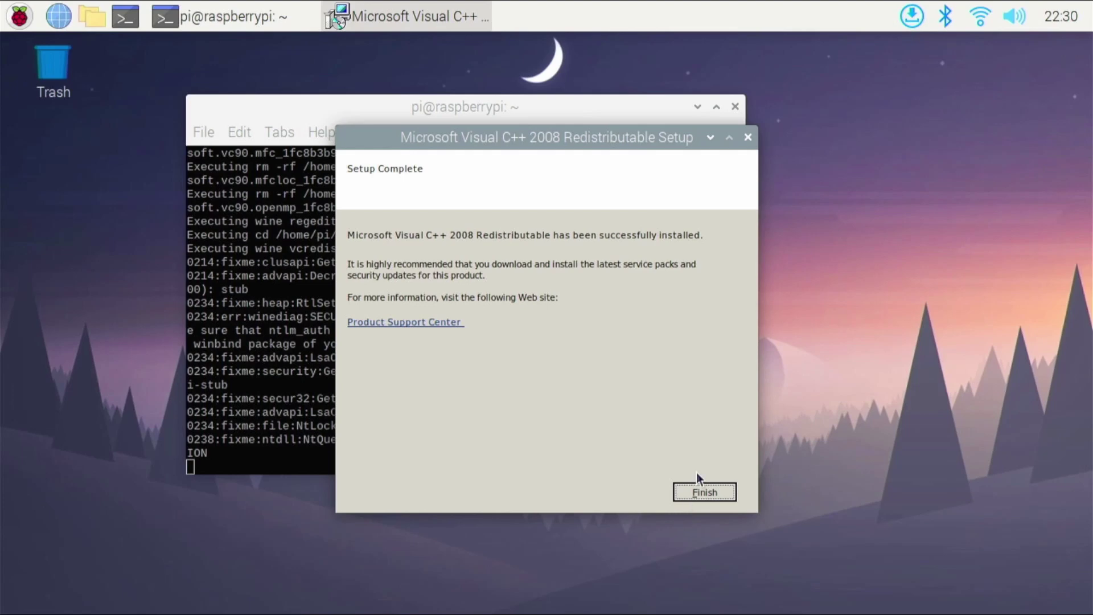
{"action": "left_click", "coordinate": [704, 491]}
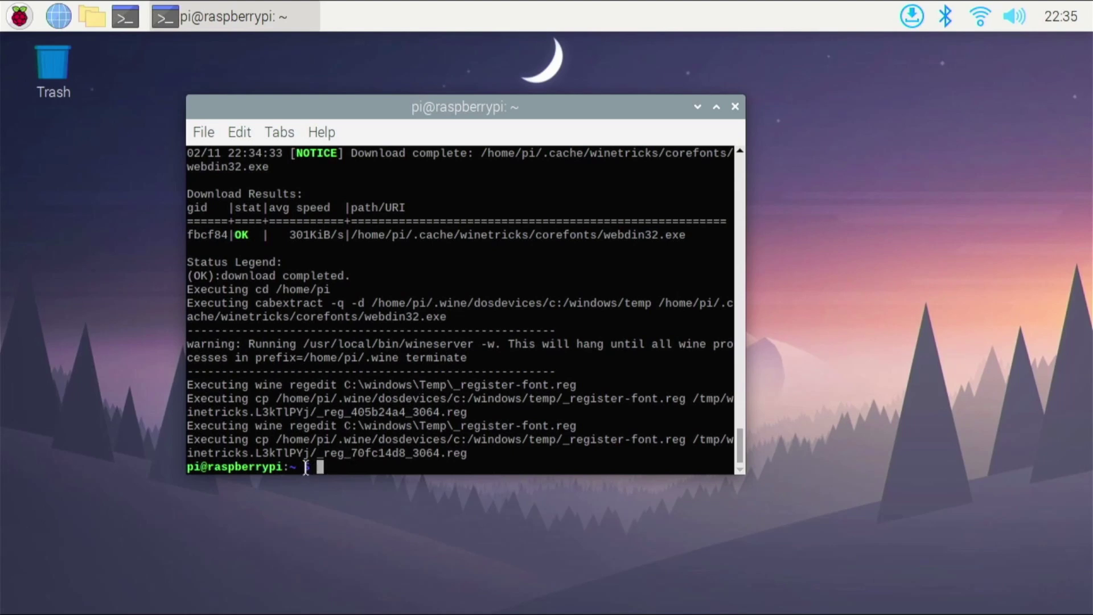
Clear the selected terminal text and close the finished winetricks terminal
{"action": "left_click_drag", "start_coordinate": [255, 470], "coordinate": [347, 458]}
{"action": "left_click", "coordinate": [347, 459]}
{"action": "left_click", "coordinate": [735, 107]}
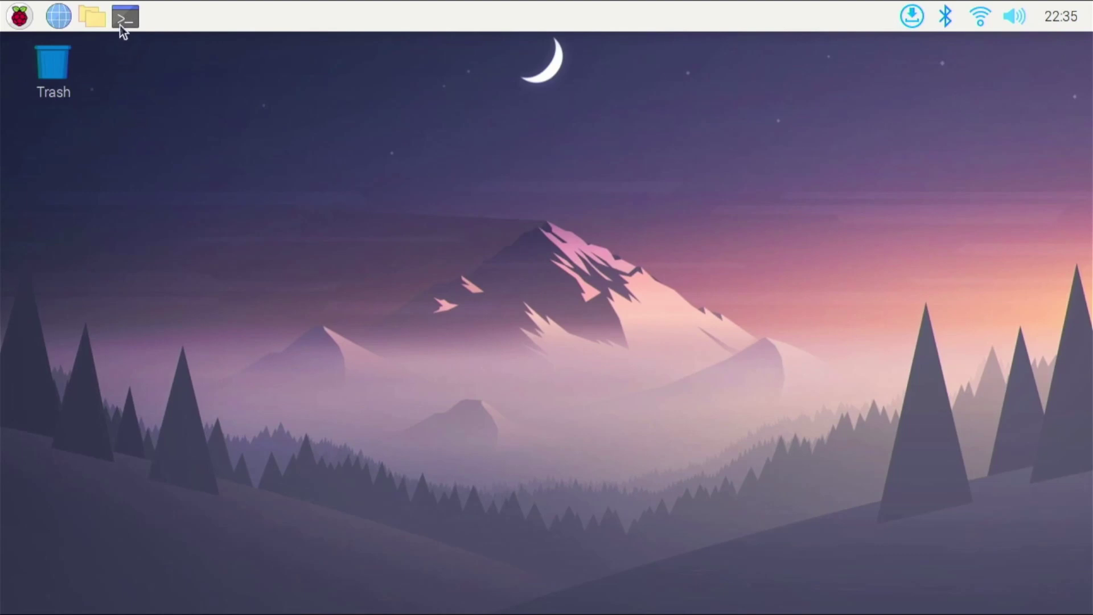
In the file manager, browse to Downloads > Photoshop CS5 Extended > App > PhotoshopCS5
{"action": "left_click", "coordinate": [93, 16]}
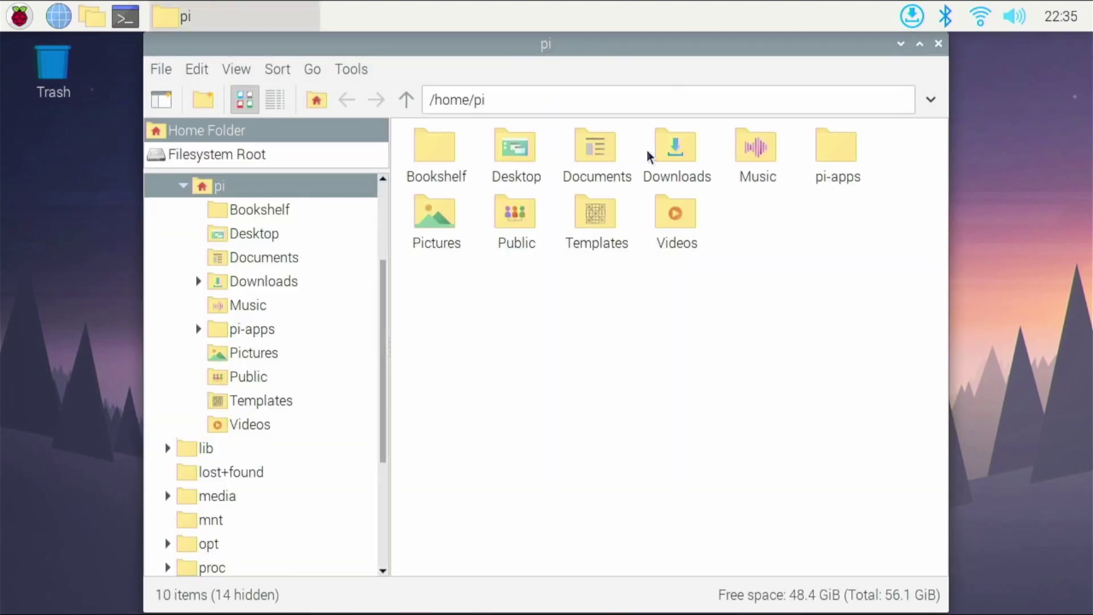
{"action": "double_click", "coordinate": [660, 153]}
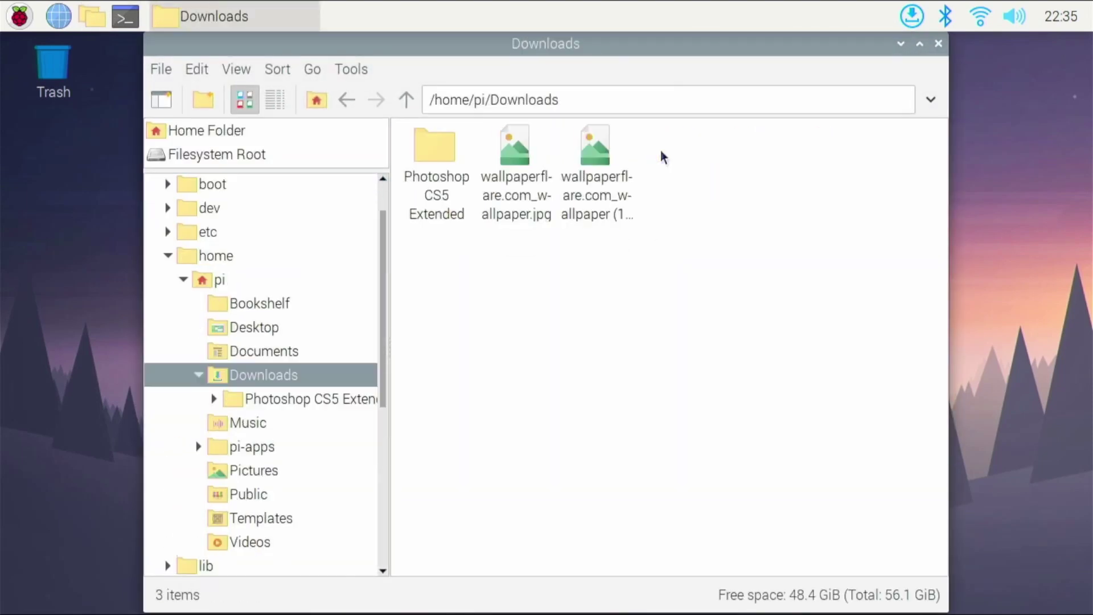
{"action": "double_click", "coordinate": [449, 158]}
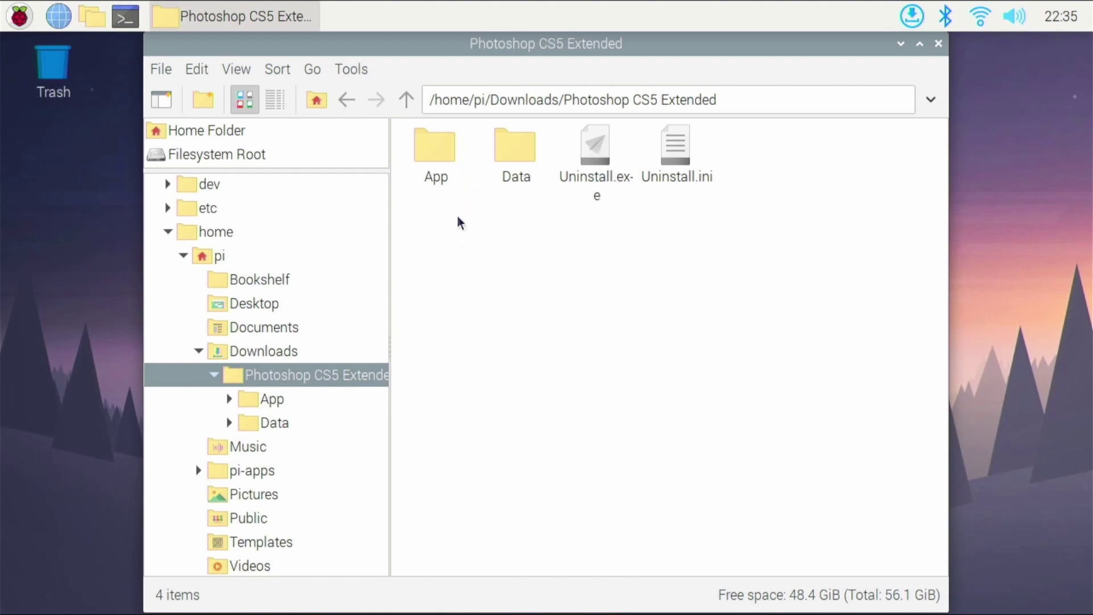
{"action": "left_click", "coordinate": [445, 153]}
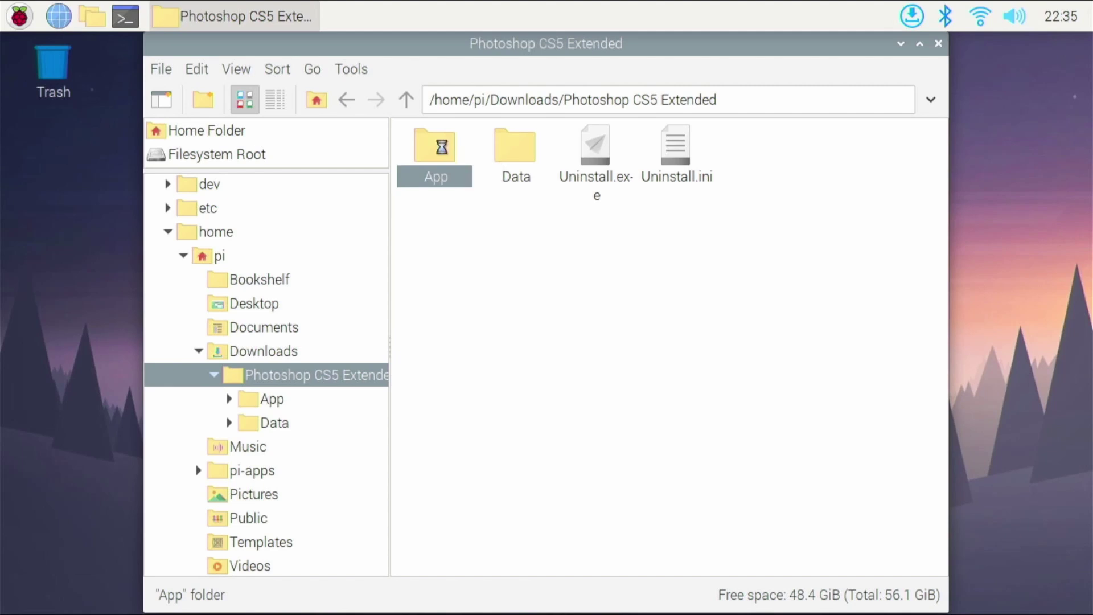
{"action": "double_click", "coordinate": [445, 153]}
{"action": "double_click", "coordinate": [427, 154]}
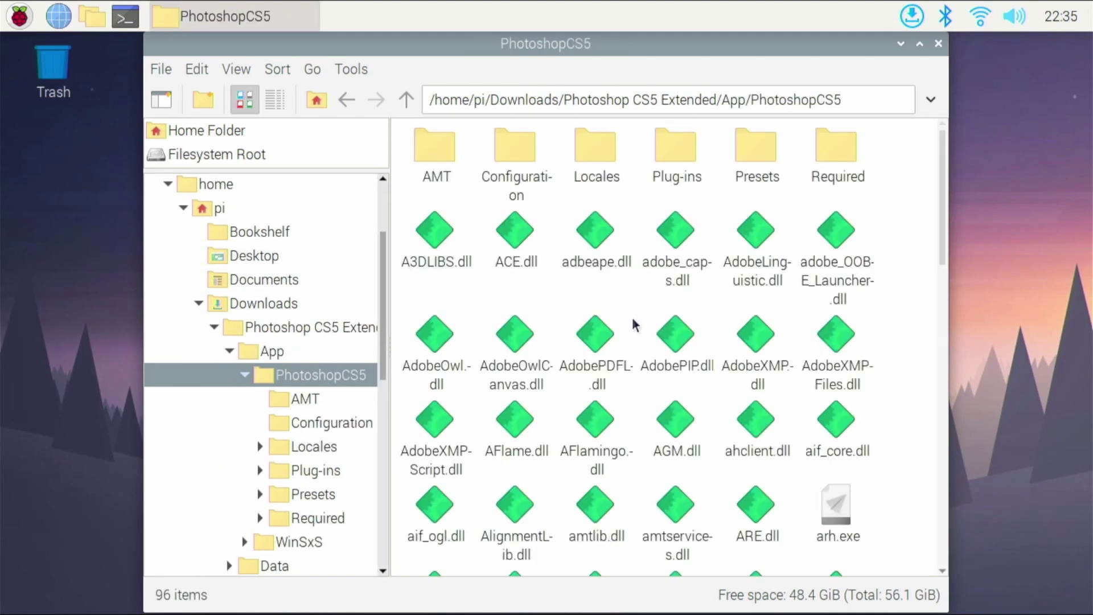
{"action": "scroll", "coordinate": [571, 324], "scroll_direction": "down", "scroll_amount": 10}
{"action": "scroll", "coordinate": [749, 432], "scroll_direction": "down", "scroll_amount": 1}
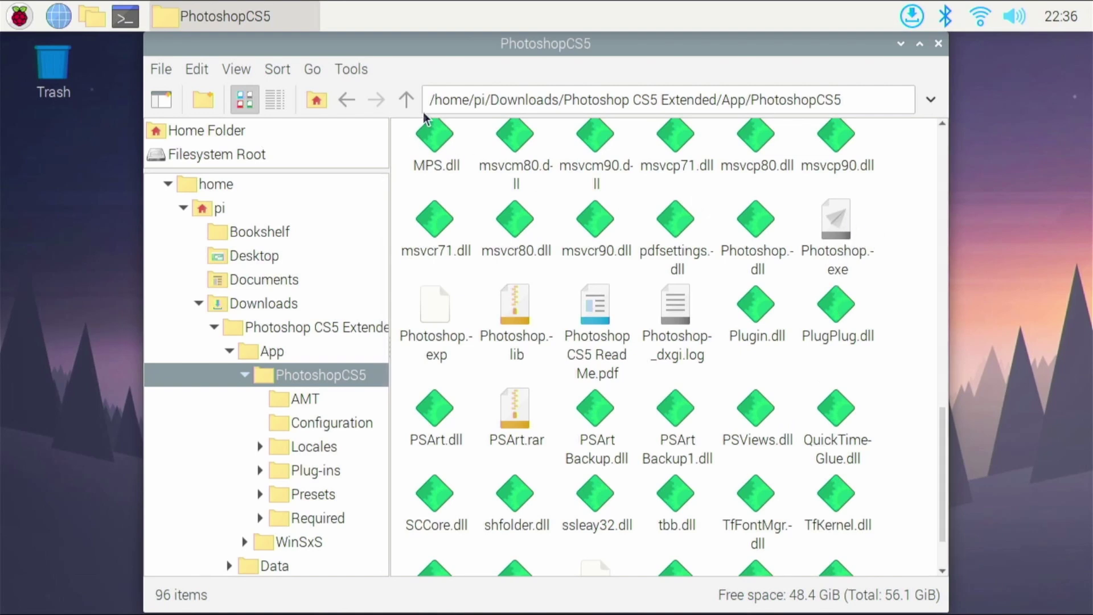
Open a terminal in the PhotoshopCS5 folder and run 'wine Photoshop.exe'
{"action": "left_click", "coordinate": [363, 71]}
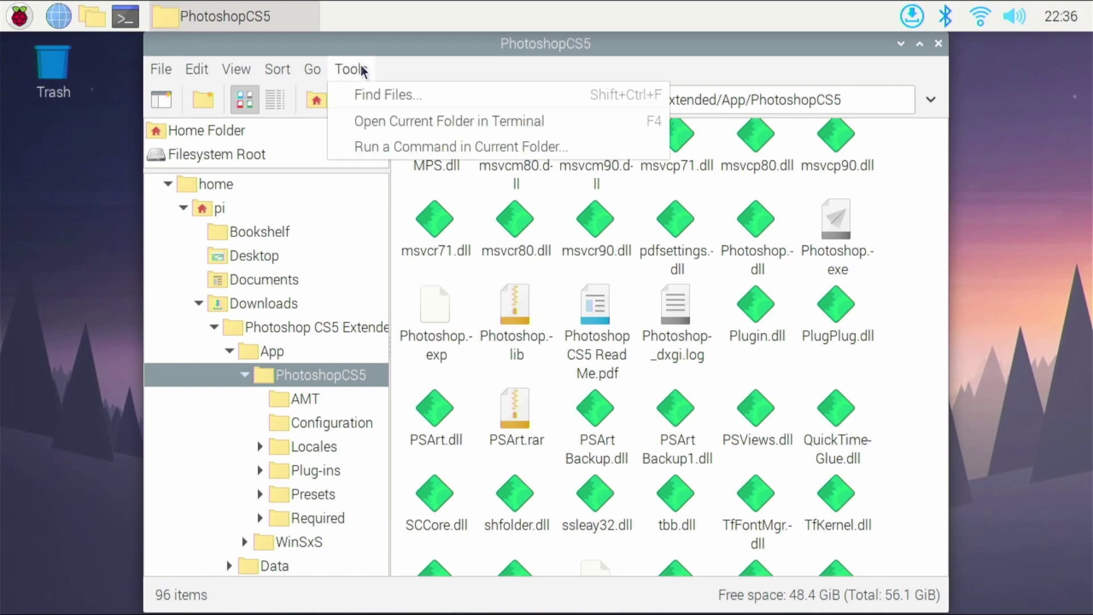
{"action": "left_click", "coordinate": [371, 120]}
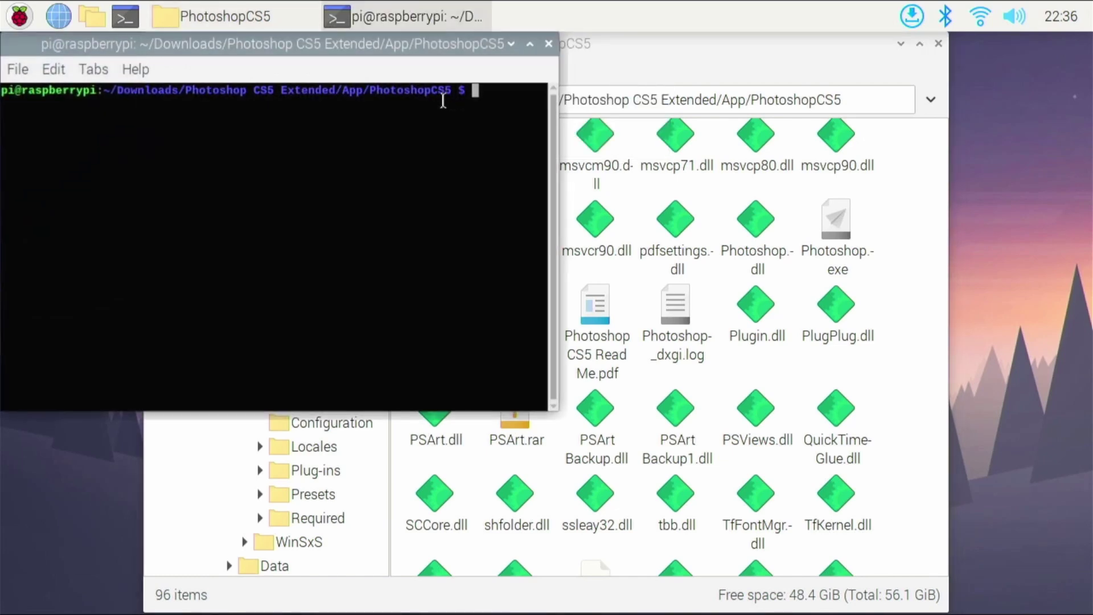
{"action": "type", "text": "wine "}
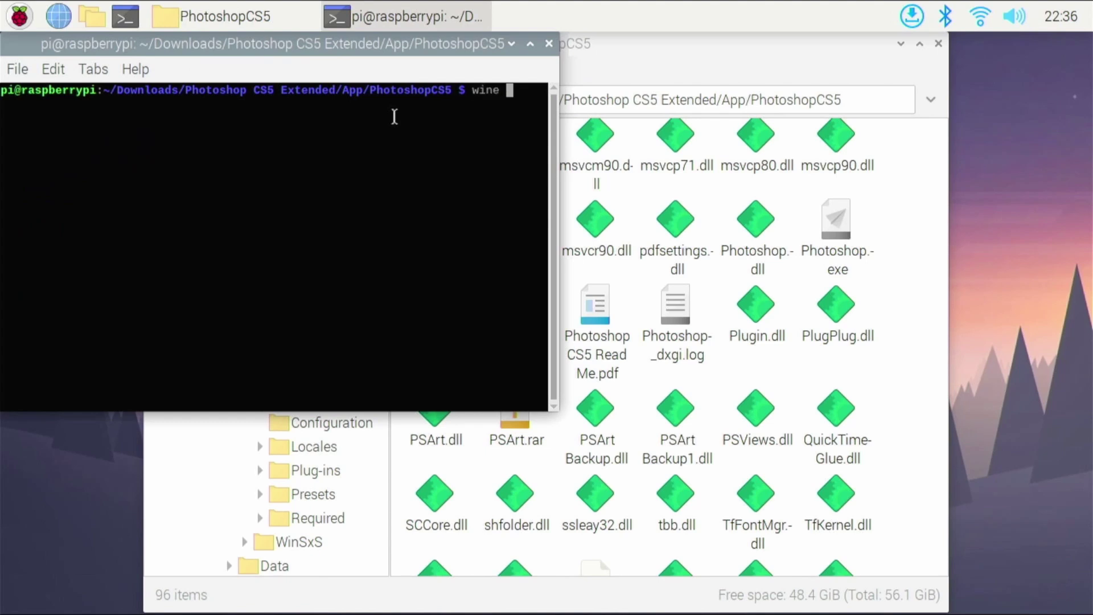
{"action": "type", "text": "Pht"}
{"action": "key", "text": "BackSpace"}
{"action": "type", "text": "otoshop.exe"}
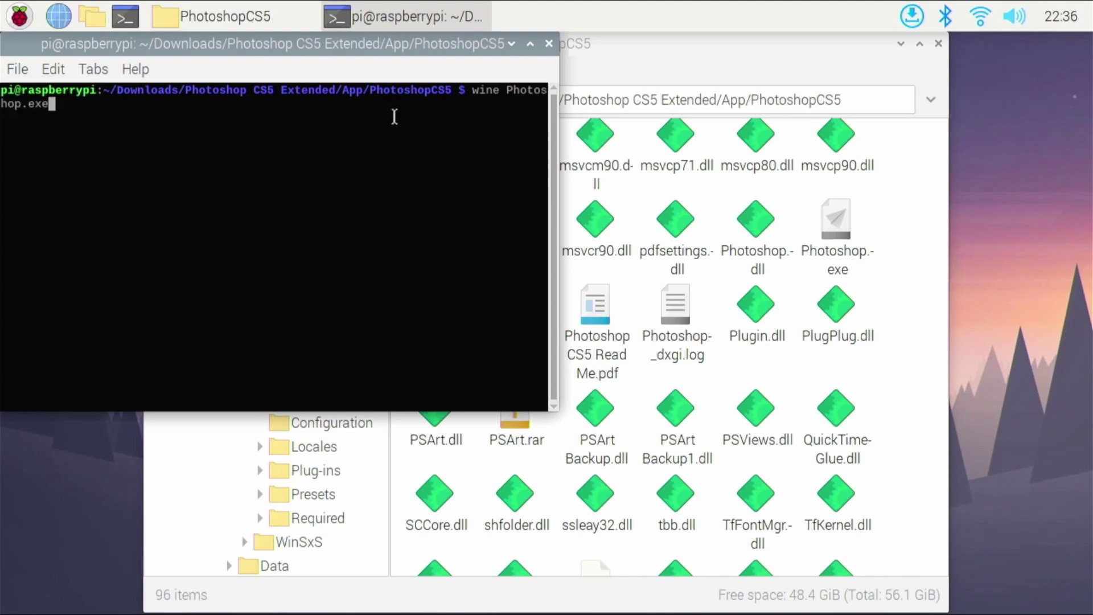
{"action": "key", "text": "Return"}
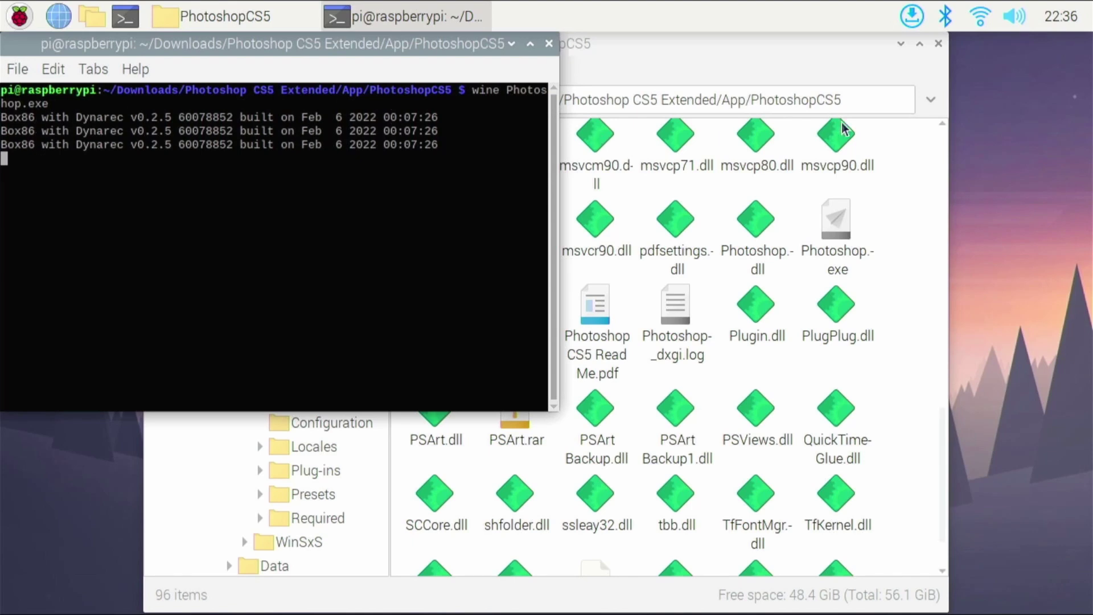
Close the file manager and move the terminal to the right side
{"action": "left_click", "coordinate": [933, 47]}
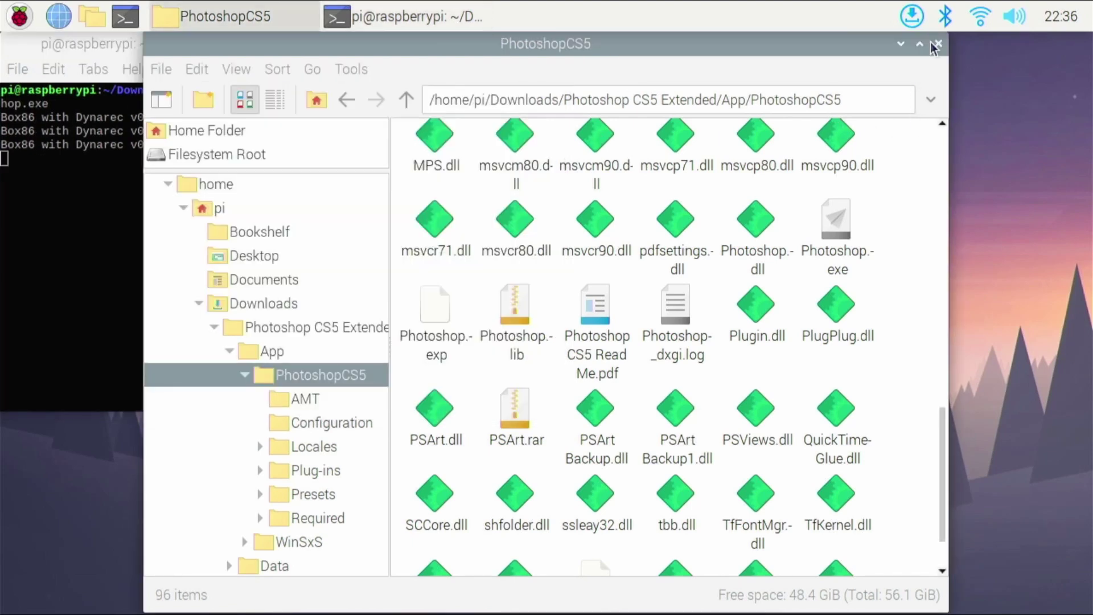
{"action": "left_click", "coordinate": [936, 44]}
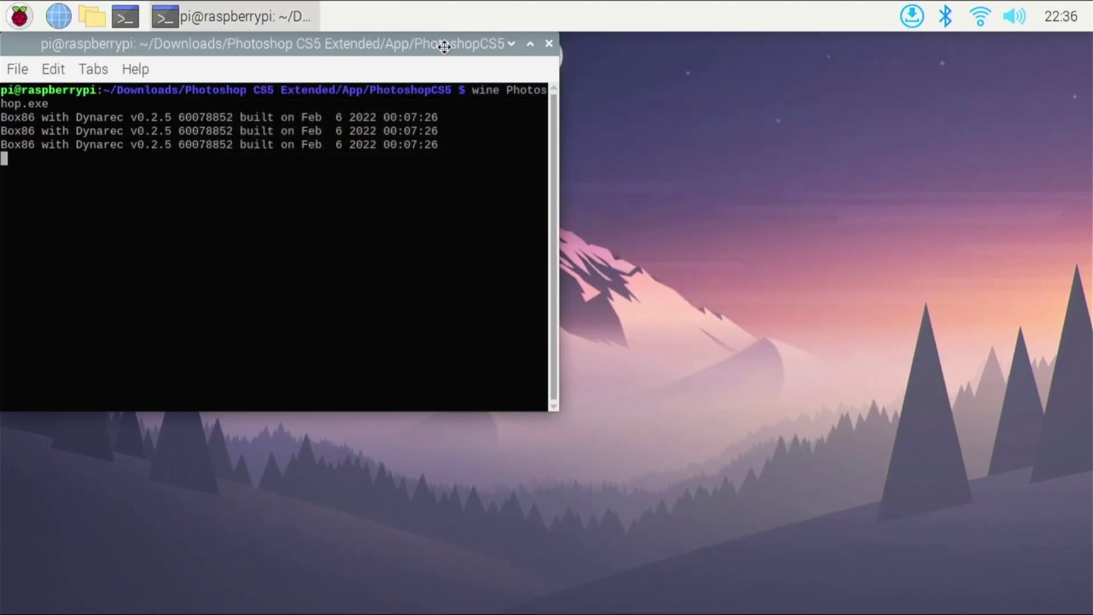
{"action": "left_click_drag", "start_coordinate": [444, 47], "coordinate": [917, 104]}
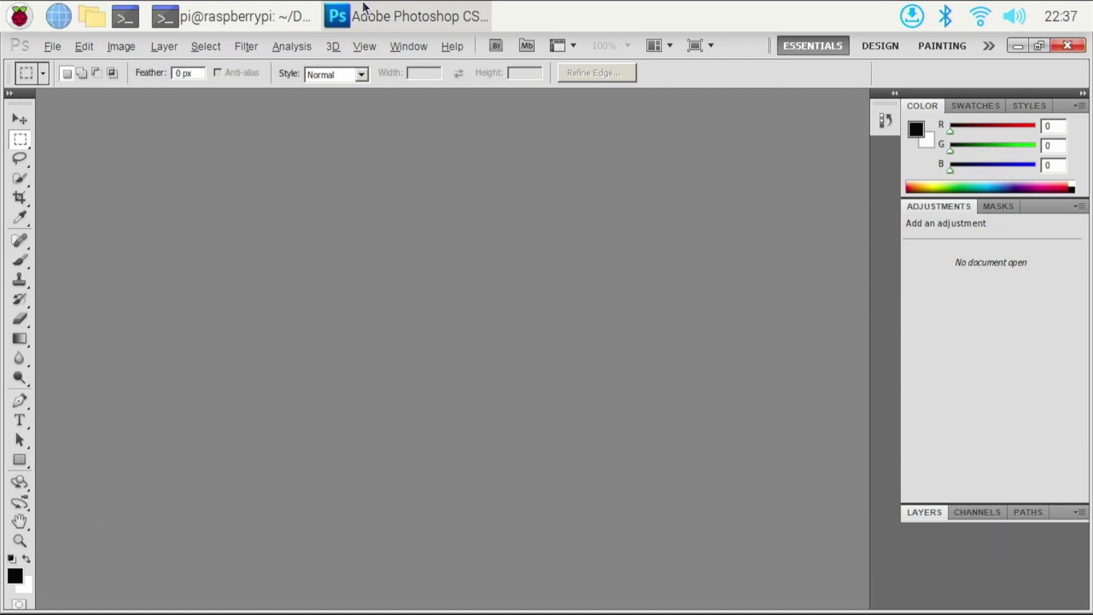
Bring the Wine log terminal back in front of the loaded Photoshop workspace
{"action": "left_click", "coordinate": [236, 16]}
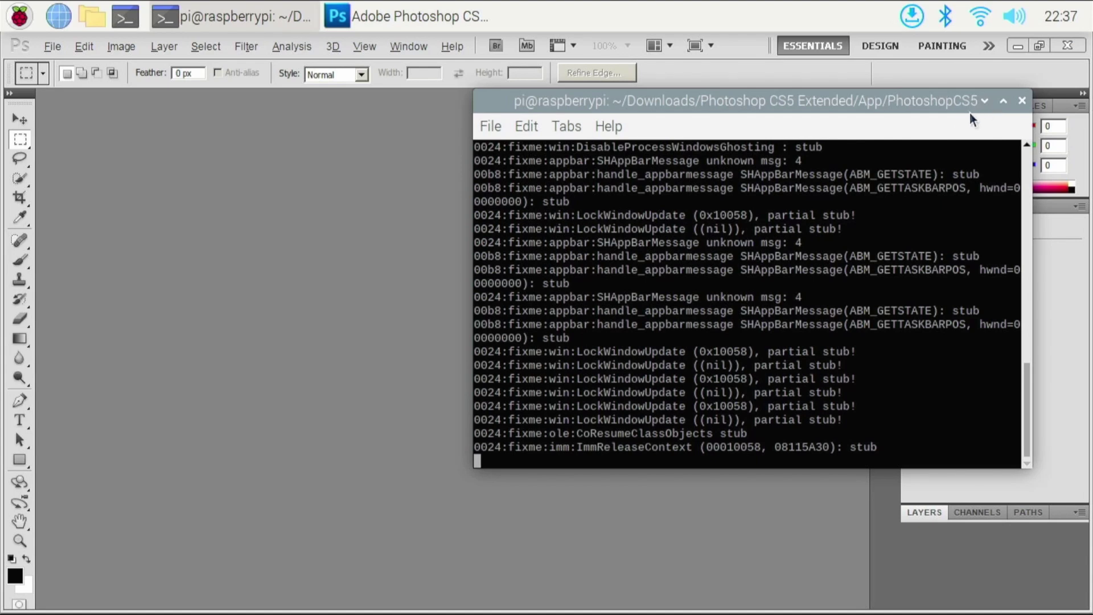
Minimize the Wine terminal to reveal the empty Photoshop CS5 workspace
{"action": "left_click", "coordinate": [986, 103]}
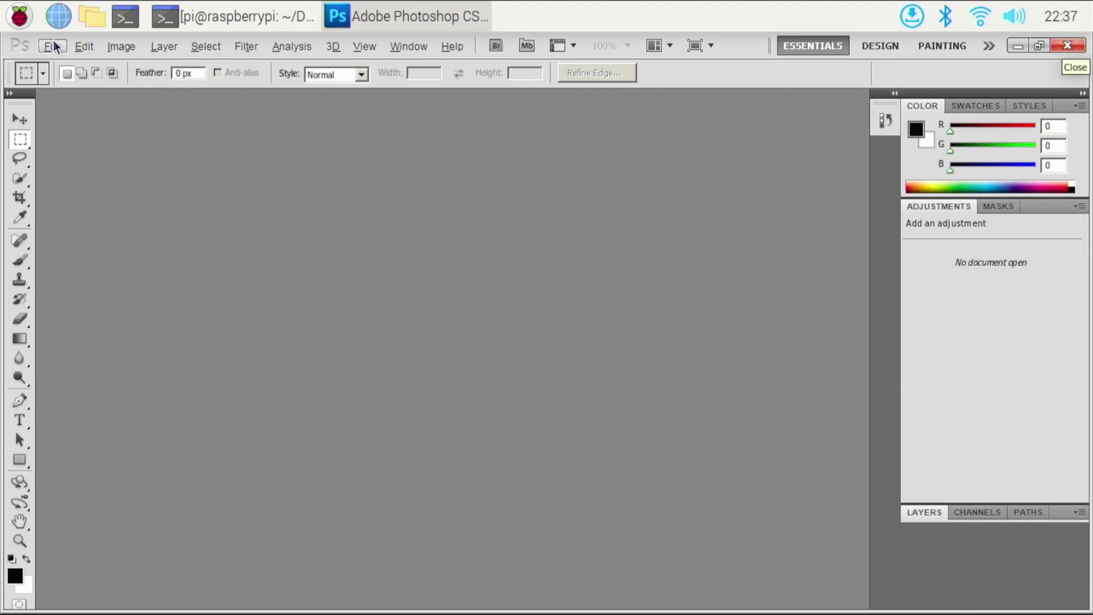
Open wallpaperflare.com_wallpaper (1).jpg from /home/pi/Downloads in Photoshop CS5
{"action": "key", "text": "alt+f"}
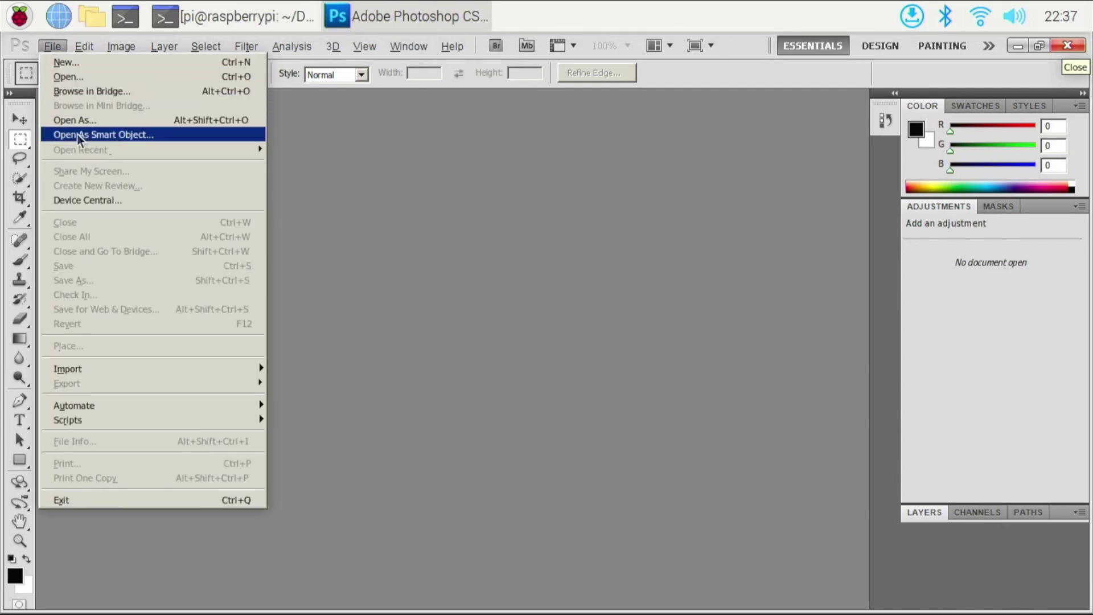
{"action": "left_click", "coordinate": [70, 76]}
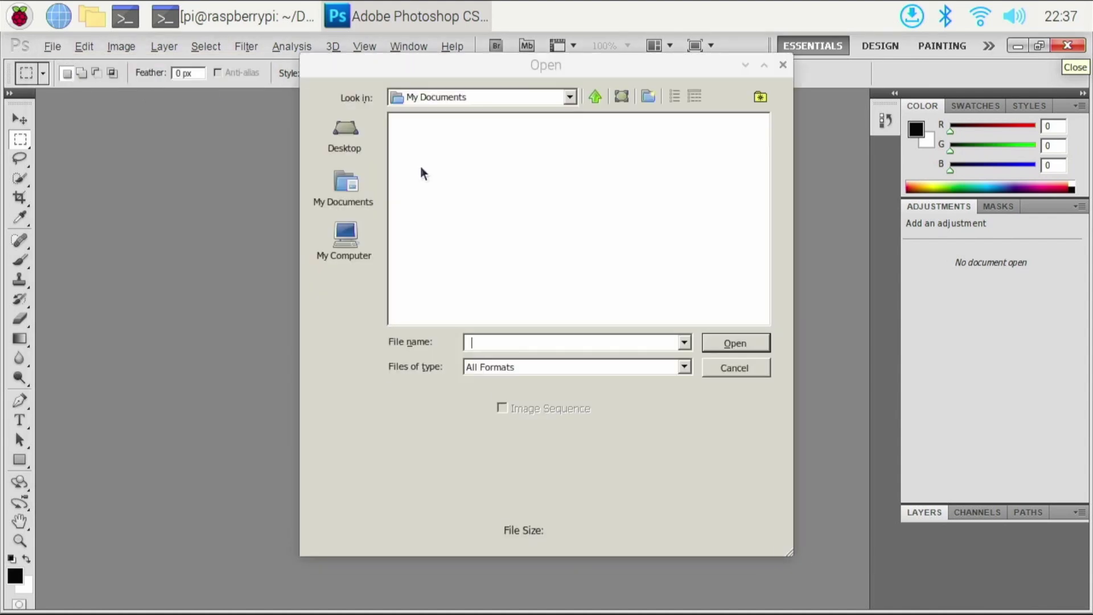
{"action": "left_click", "coordinate": [339, 147]}
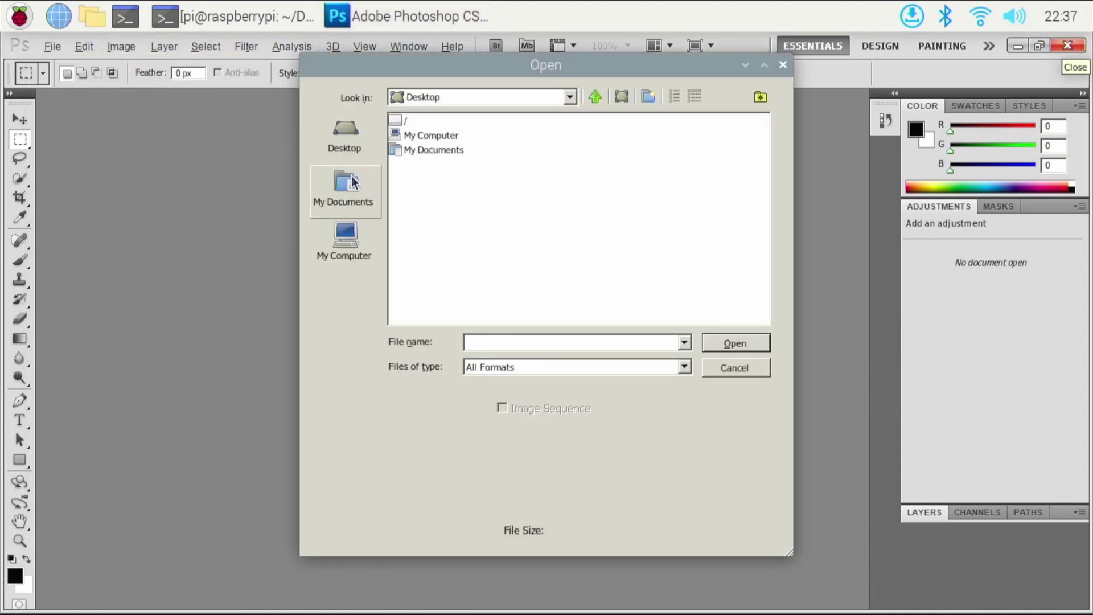
{"action": "double_click", "coordinate": [407, 120]}
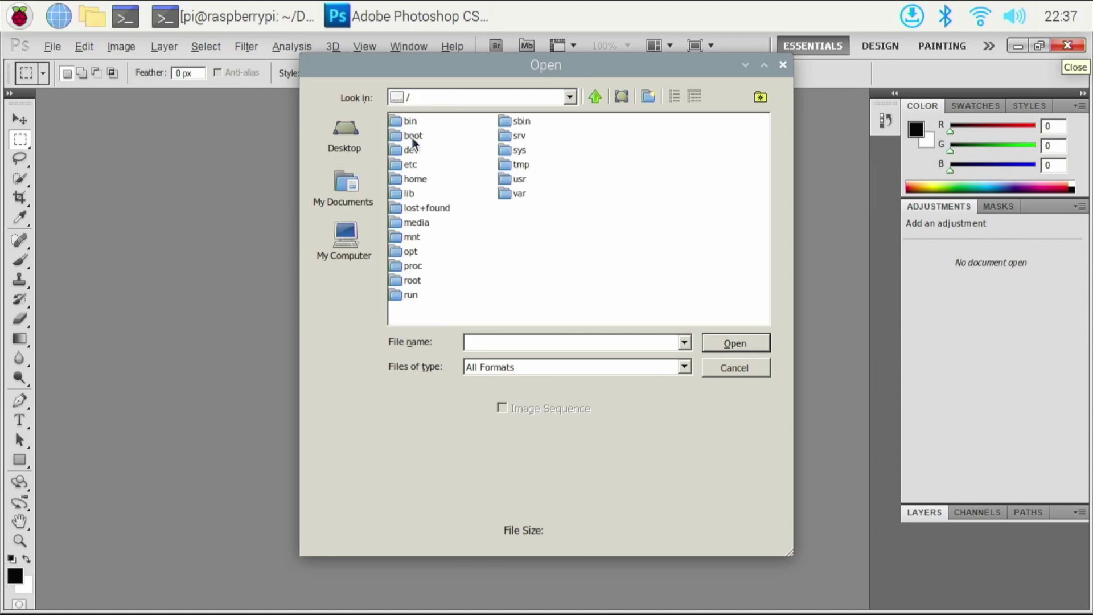
{"action": "double_click", "coordinate": [408, 179]}
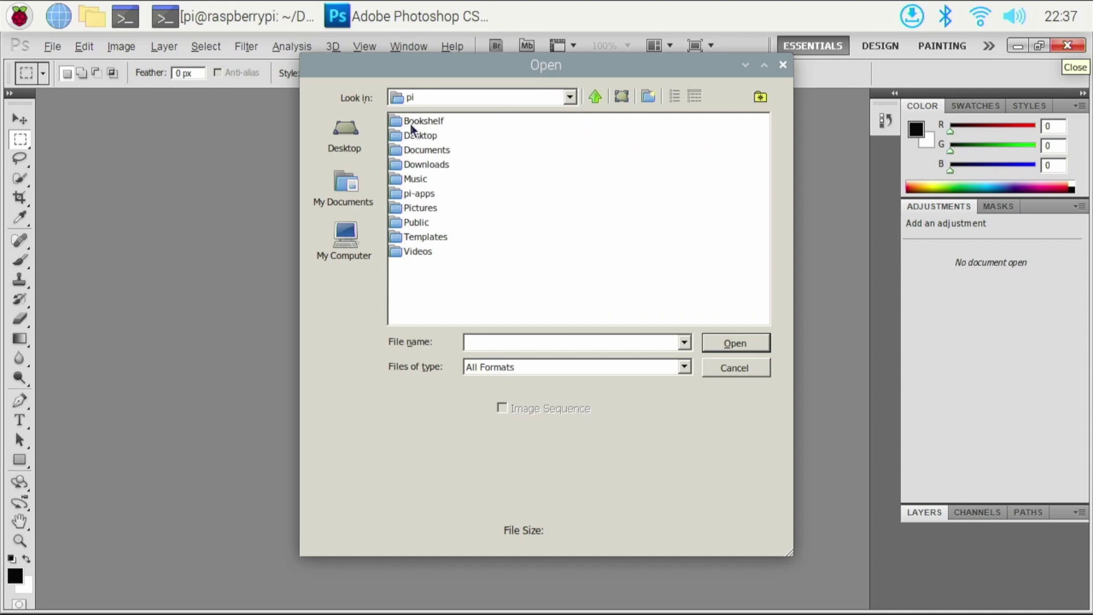
{"action": "double_click", "coordinate": [415, 165]}
{"action": "left_click", "coordinate": [435, 138]}
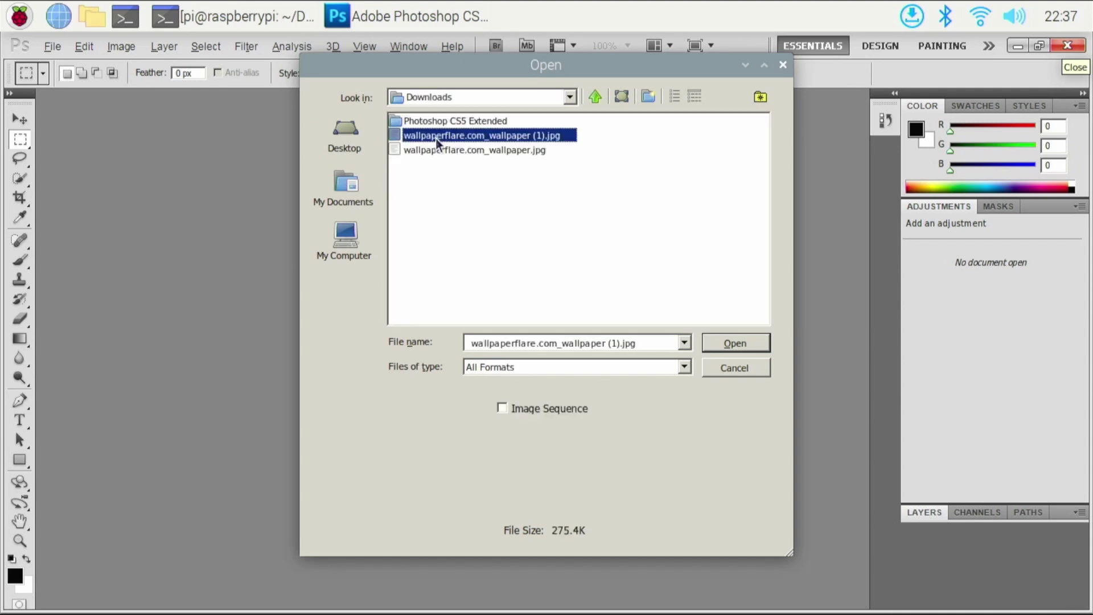
{"action": "left_click", "coordinate": [732, 342]}
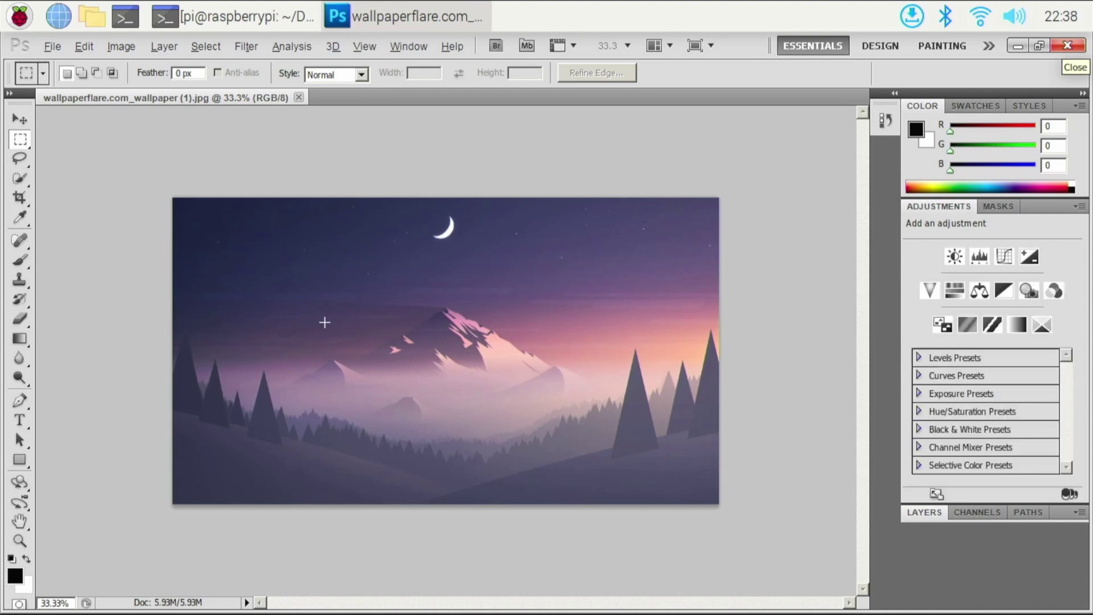
Draw a text box above the mountain peak and type 'Hitoday we will be'
{"action": "left_click", "coordinate": [20, 422]}
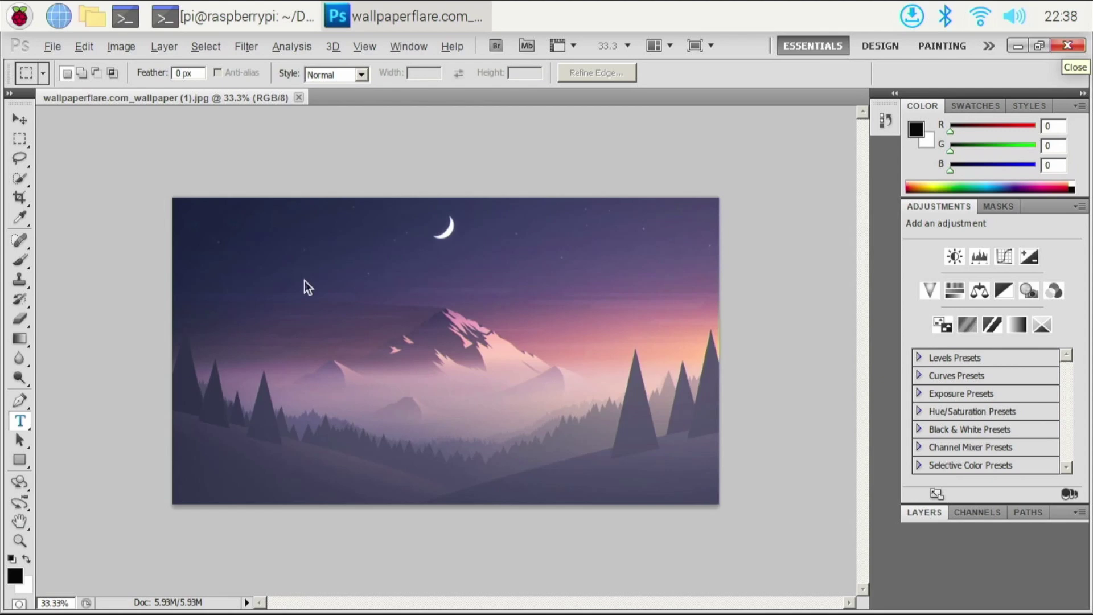
{"action": "left_click_drag", "start_coordinate": [232, 255], "coordinate": [655, 393]}
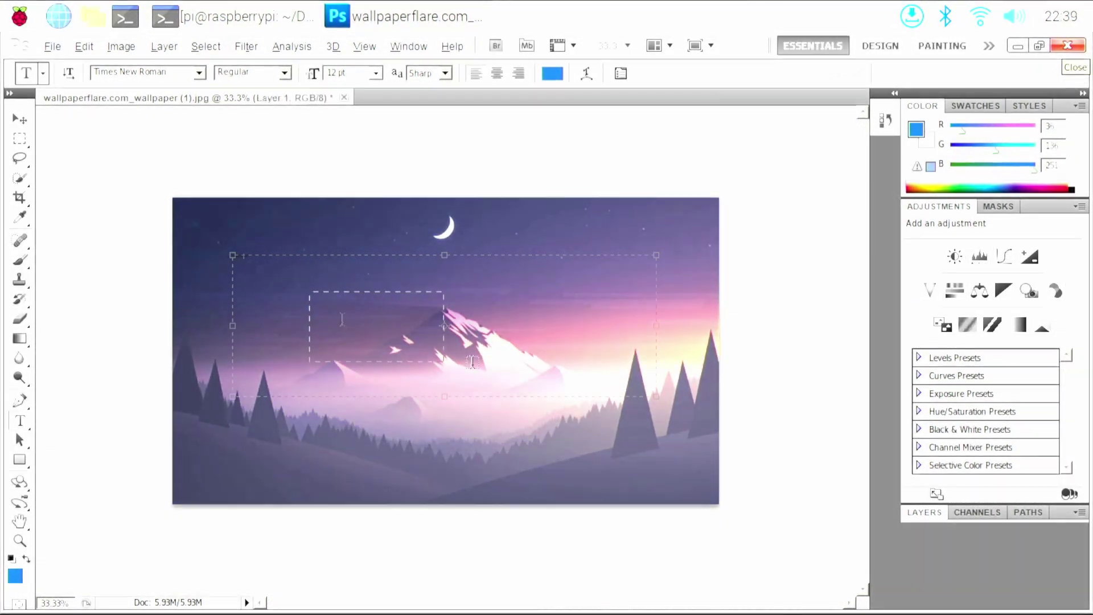
{"action": "left_click_drag", "start_coordinate": [409, 341], "coordinate": [663, 404]}
{"action": "left_click_drag", "start_coordinate": [591, 379], "coordinate": [664, 407]}
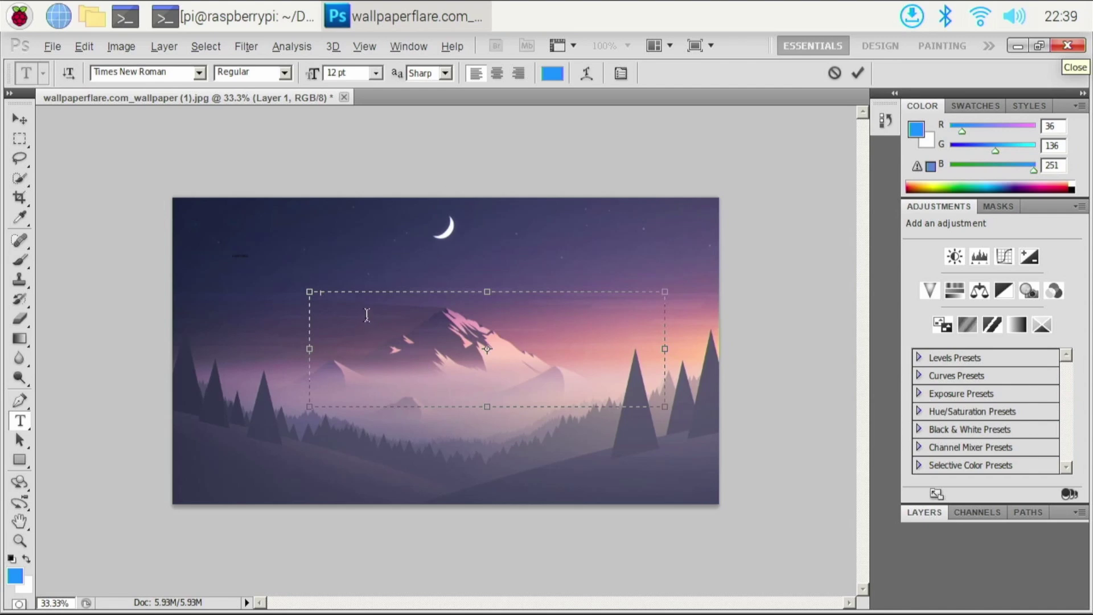
Set the text to 60 pt URW Bookman and commit it
{"action": "key", "text": "ctrl+a"}
{"action": "left_click", "coordinate": [378, 73]}
{"action": "left_click", "coordinate": [351, 287]}
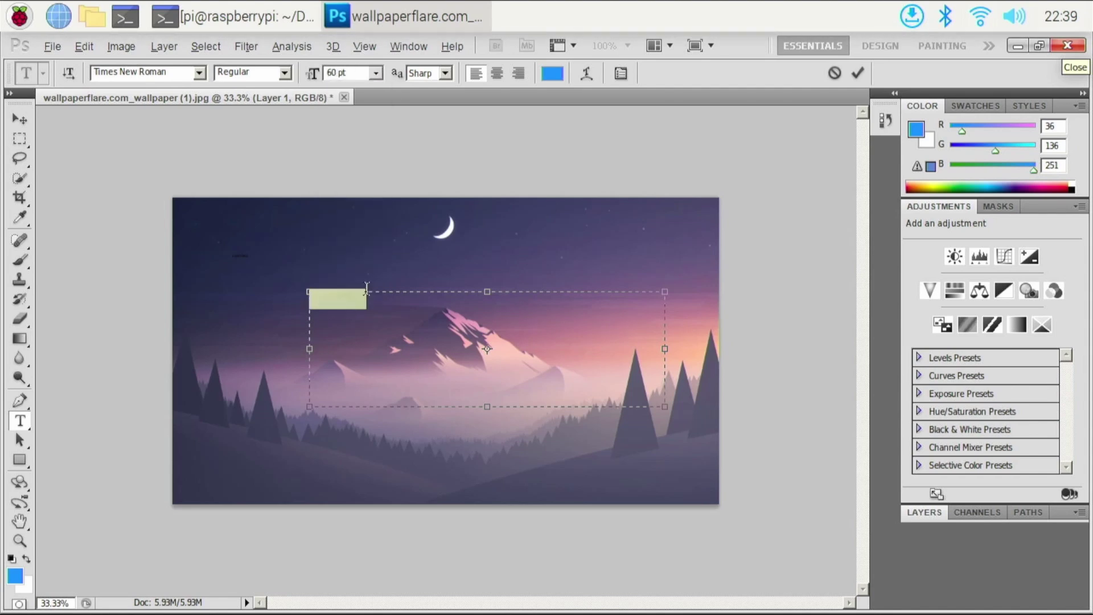
{"action": "left_click", "coordinate": [199, 74]}
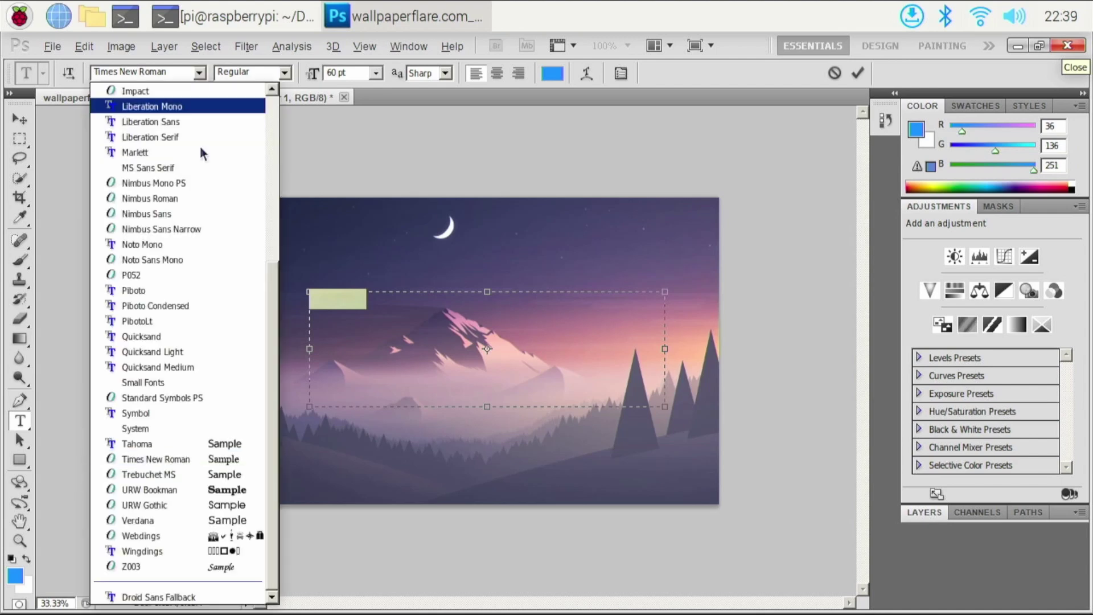
{"action": "left_click", "coordinate": [194, 490]}
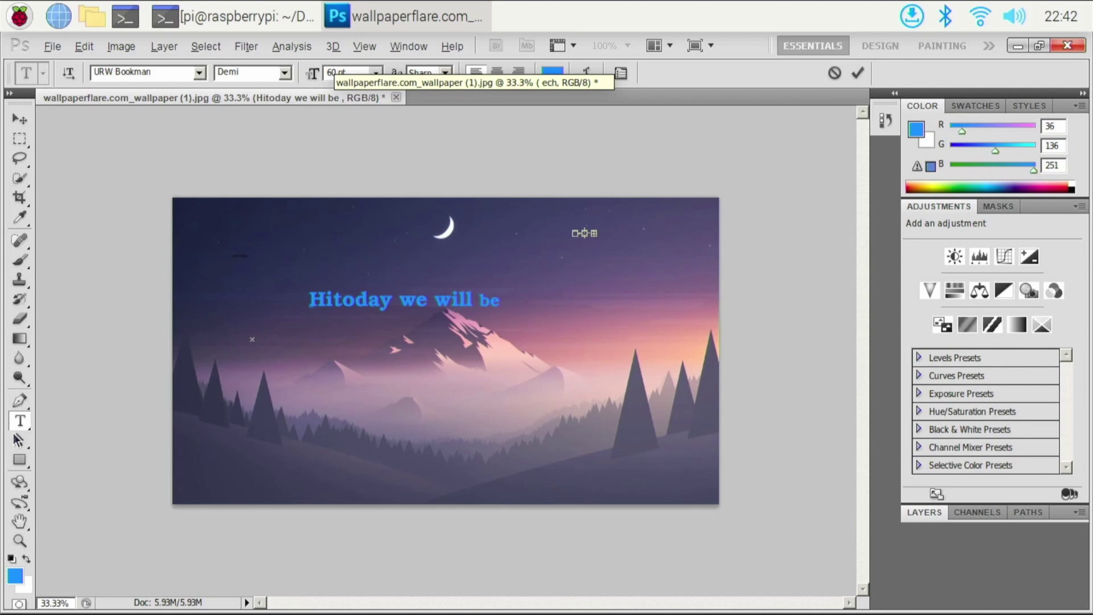
{"action": "left_click", "coordinate": [20, 440]}
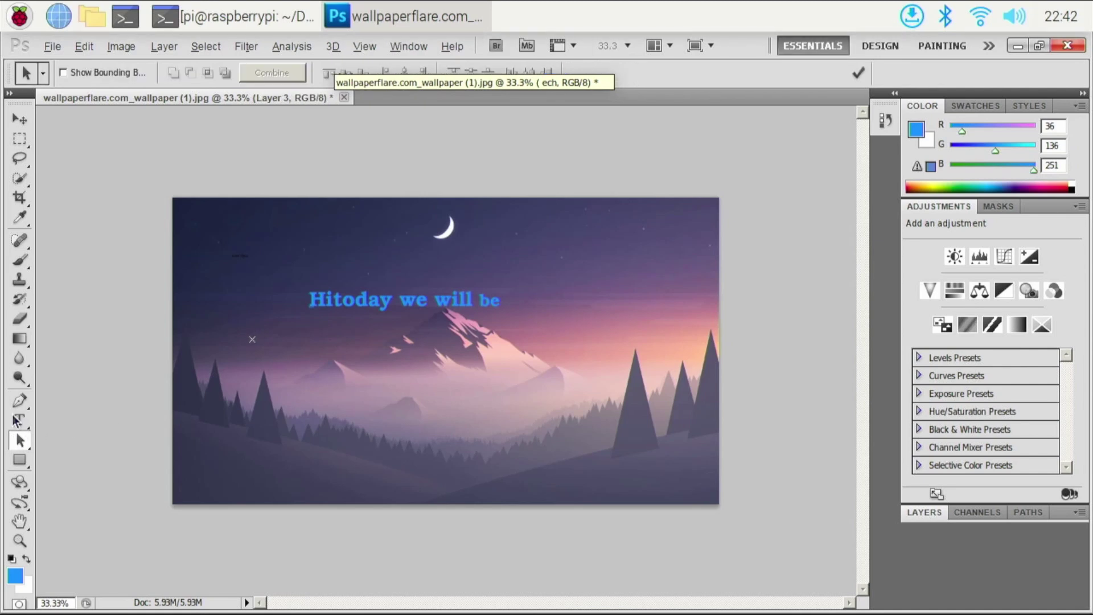
Add a second text line below the first, set to 72 pt Comic Sans MS
{"action": "left_click", "coordinate": [17, 421]}
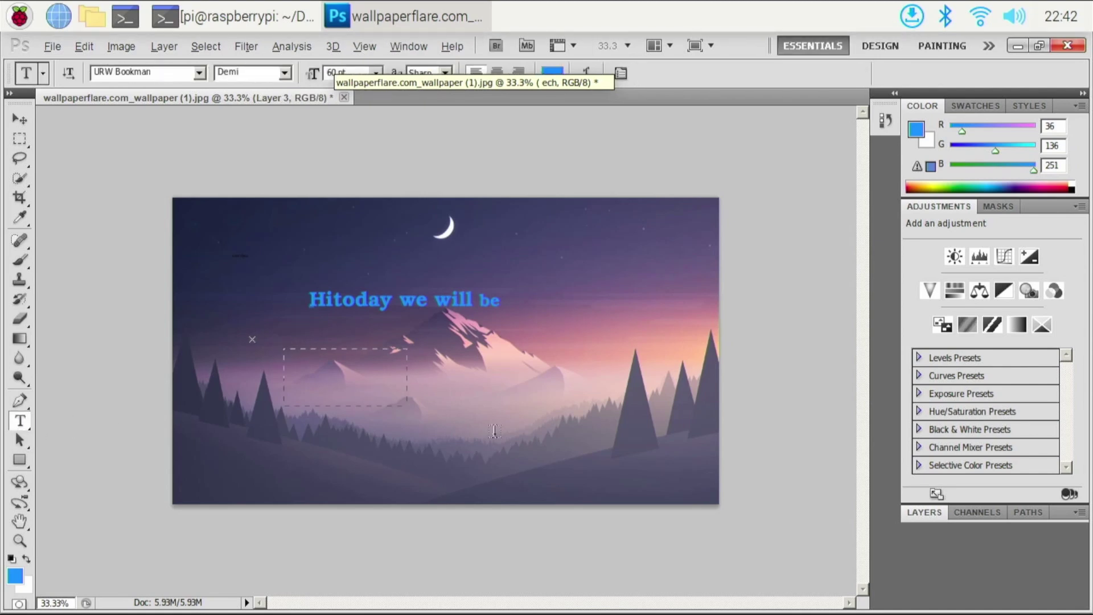
{"action": "left_click", "coordinate": [457, 392]}
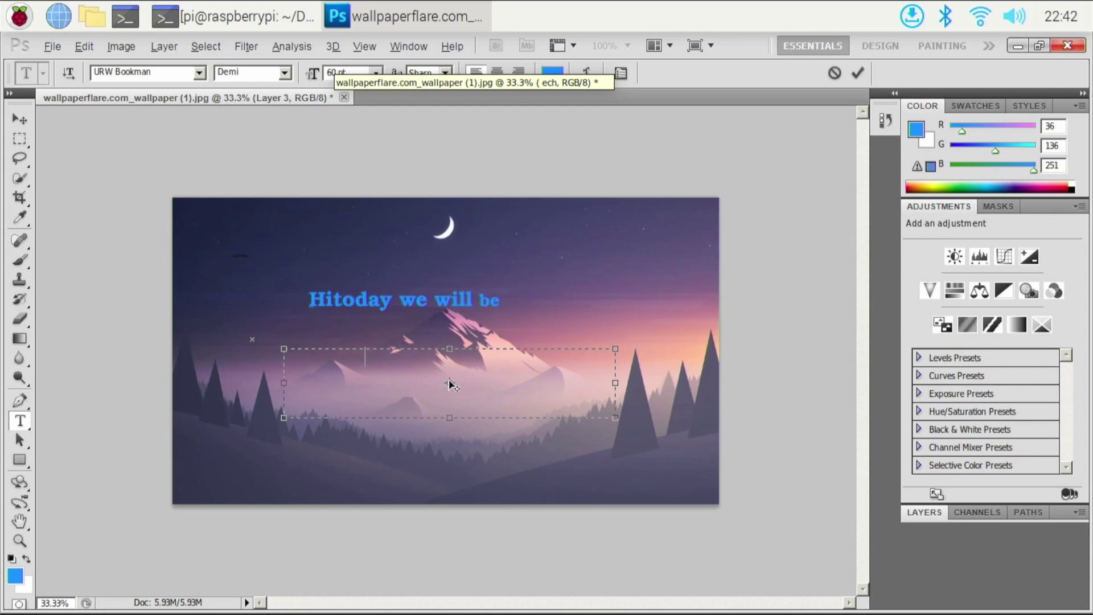
{"action": "key", "text": "ctrl+a"}
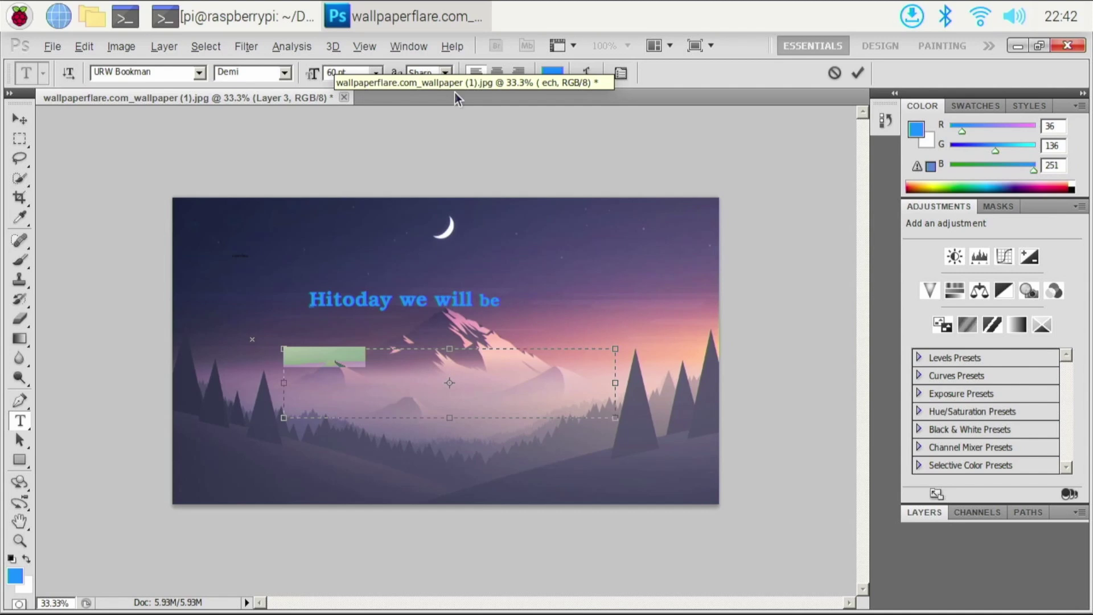
{"action": "left_click", "coordinate": [377, 75]}
{"action": "left_click", "coordinate": [355, 300]}
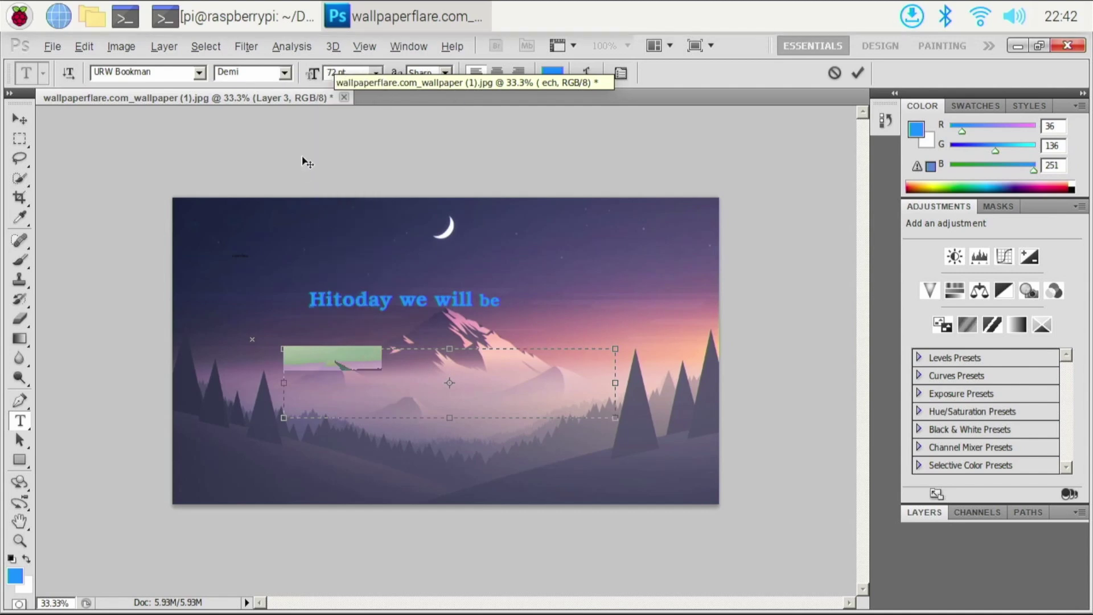
{"action": "left_click", "coordinate": [199, 73]}
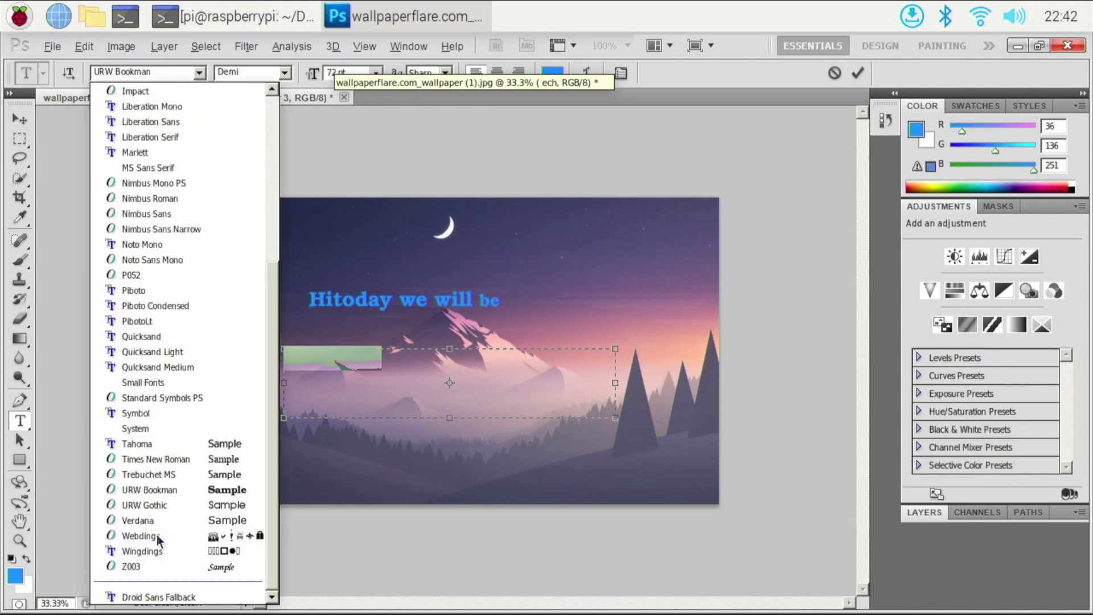
{"action": "scroll", "coordinate": [153, 239], "scroll_direction": "up", "scroll_amount": 6}
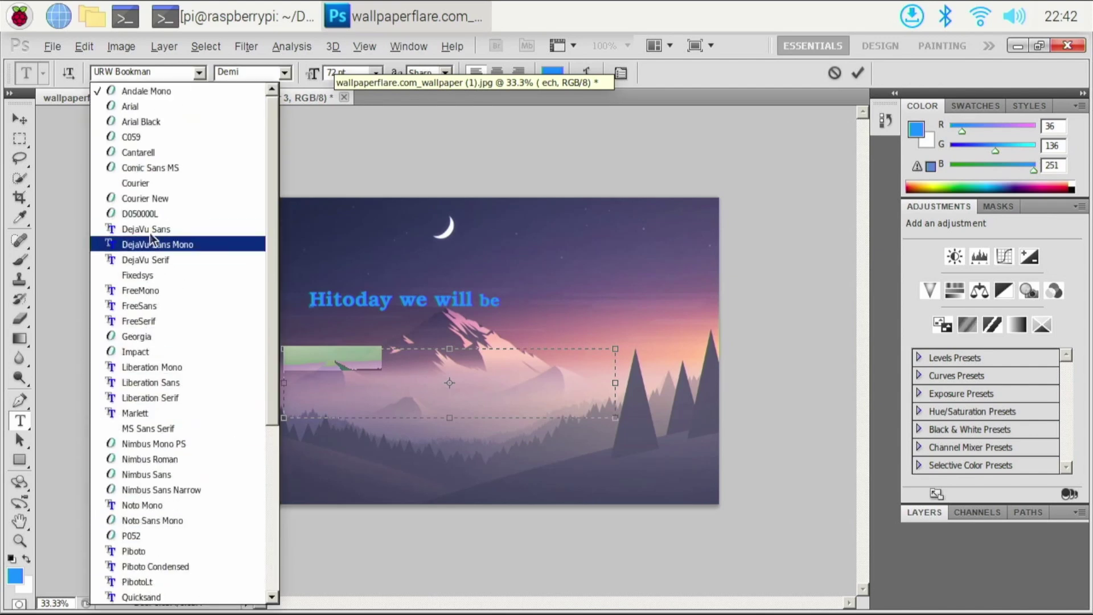
{"action": "left_click", "coordinate": [154, 167]}
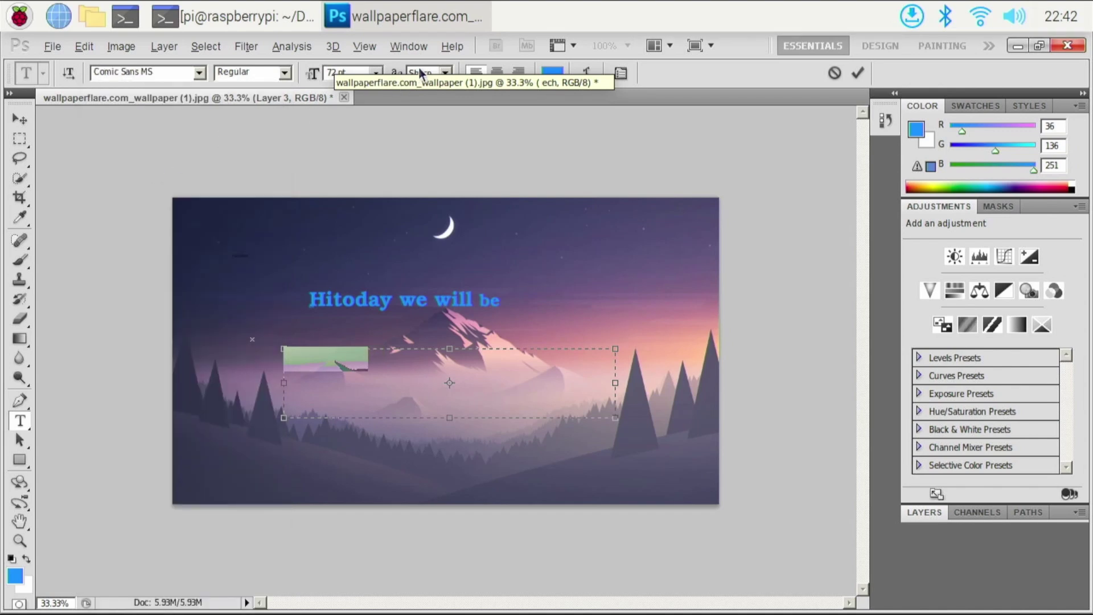
Colour the new text a saturated bright red and commit it
{"action": "left_click", "coordinate": [560, 75]}
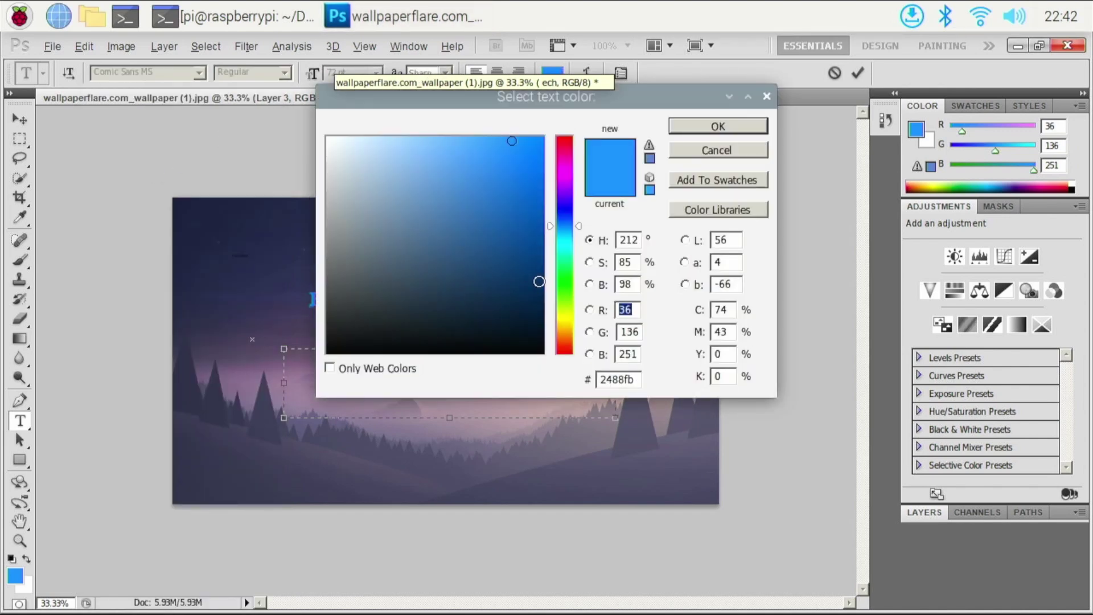
{"action": "left_click_drag", "start_coordinate": [568, 218], "coordinate": [565, 349]}
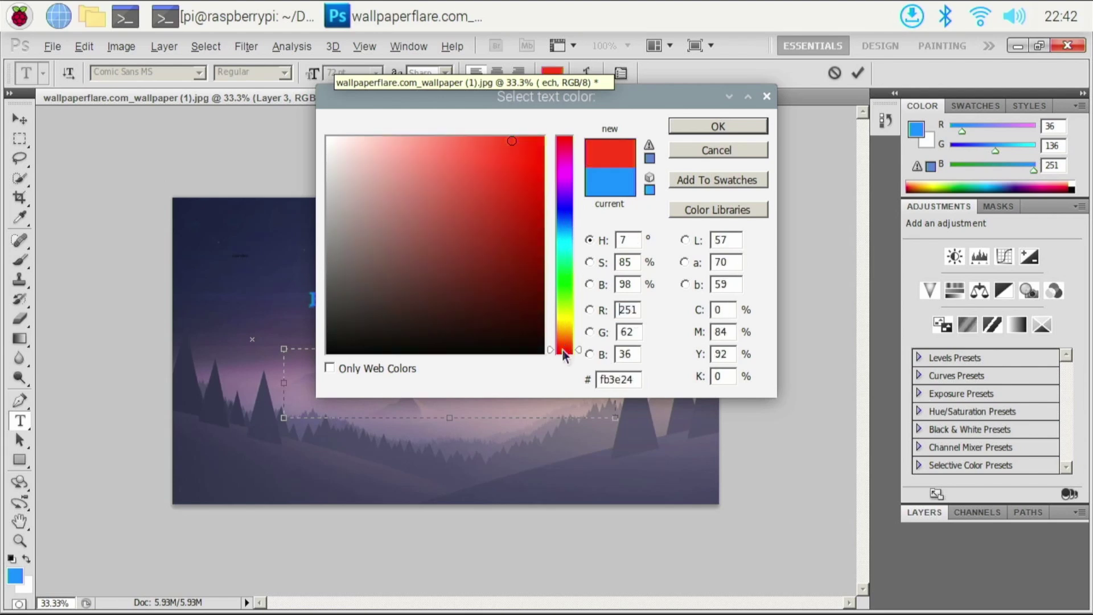
{"action": "left_click_drag", "start_coordinate": [523, 231], "coordinate": [549, 122]}
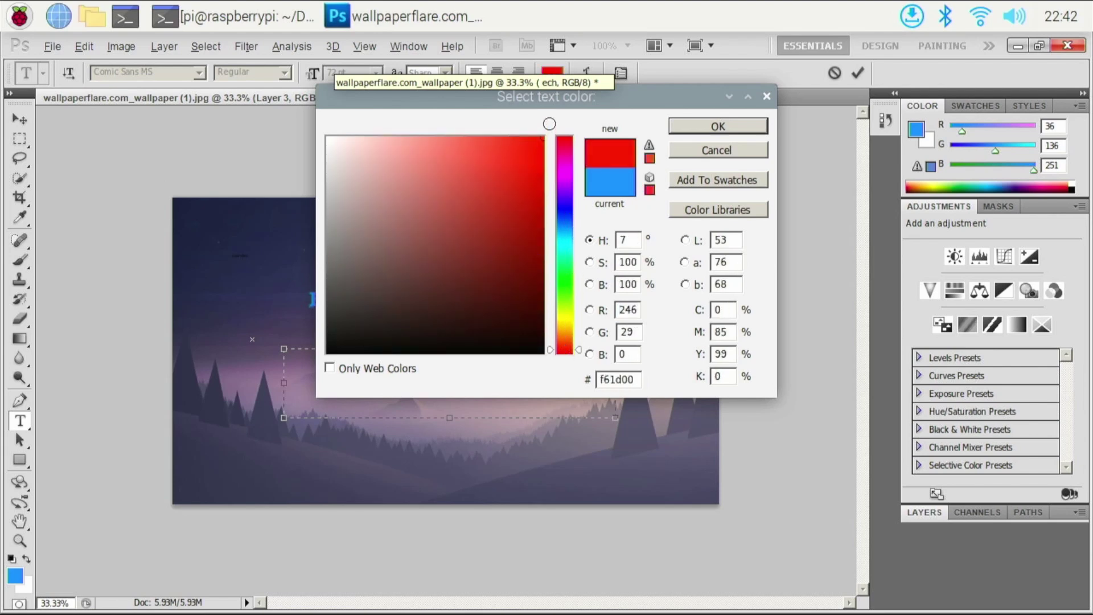
{"action": "left_click", "coordinate": [697, 132]}
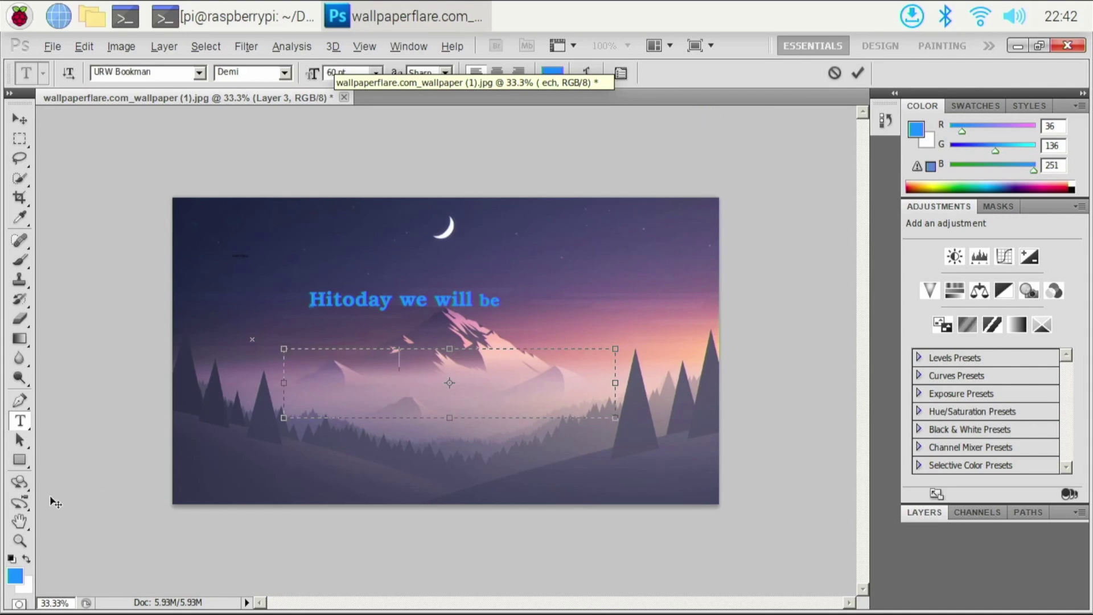
{"action": "left_click", "coordinate": [21, 439]}
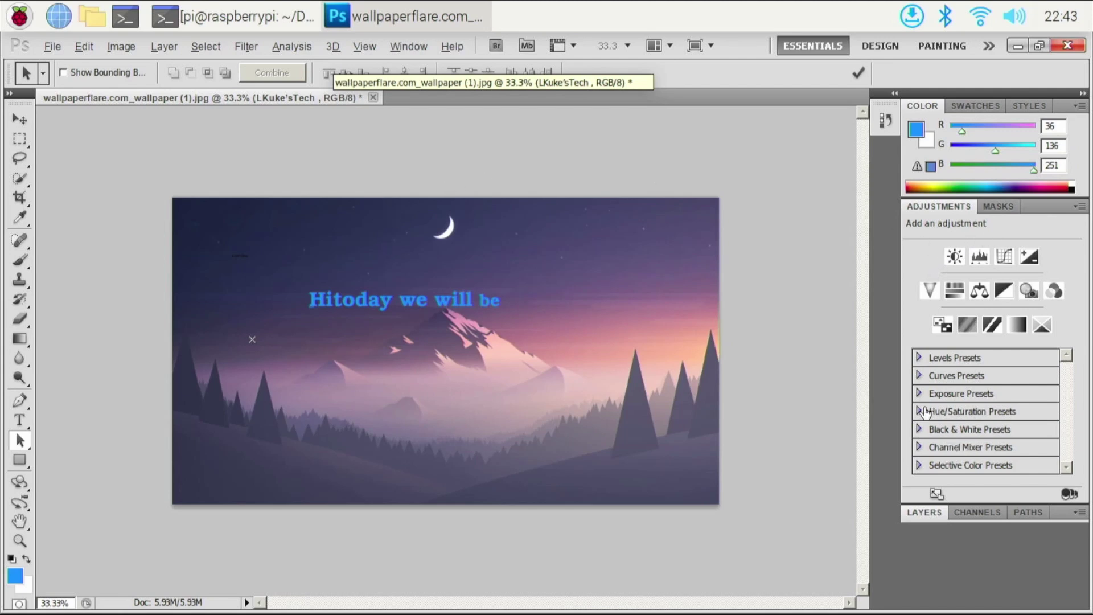
Pick a lighter blue foreground colour (R 0, G 152, B 206) from the colour spectrum
{"action": "left_click", "coordinate": [1000, 208]}
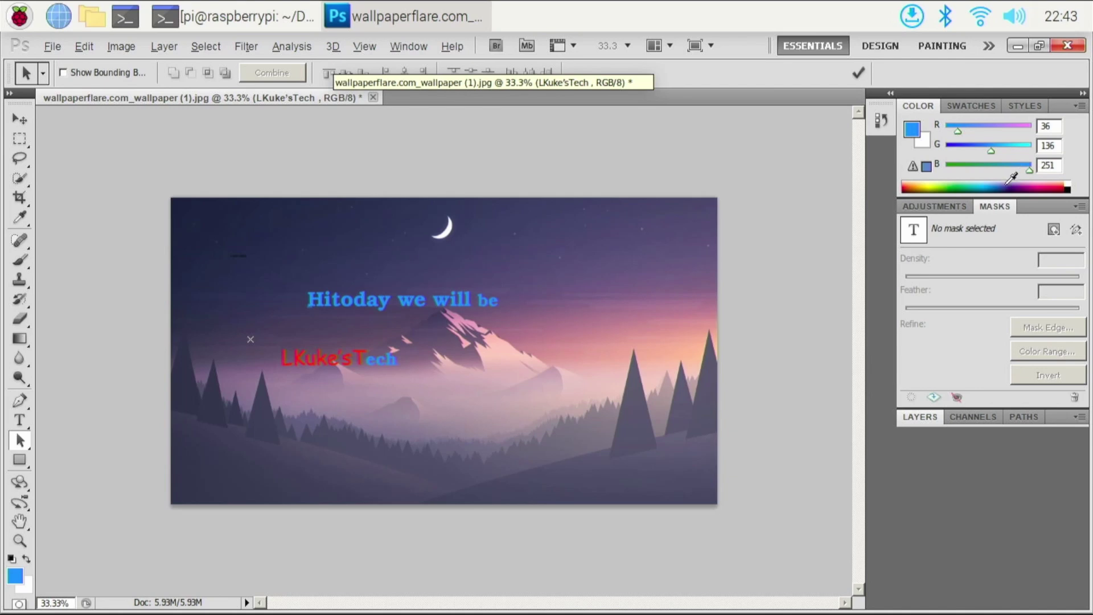
{"action": "mouse_move", "coordinate": [1007, 183]}
{"action": "left_mouse_down"}
{"action": "mouse_move", "coordinate": [949, 178]}
{"action": "mouse_move", "coordinate": [998, 186]}
{"action": "mouse_move", "coordinate": [988, 184]}
{"action": "left_mouse_up"}
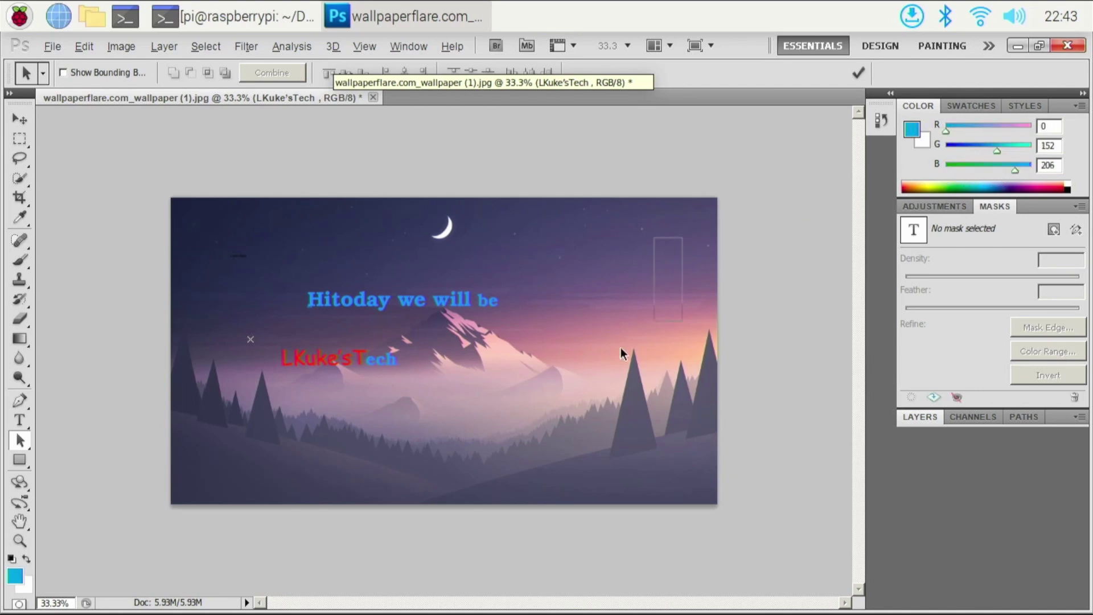
{"action": "left_click_drag", "start_coordinate": [623, 353], "coordinate": [598, 305]}
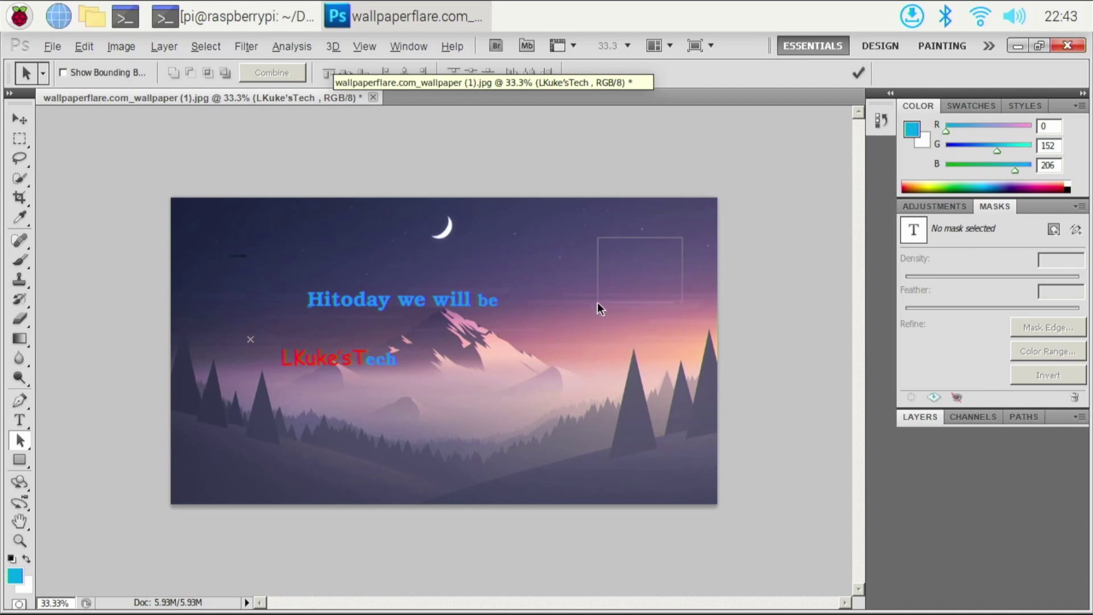
Crop the image three times with ever smaller boxes, leaving a strip showing 'Hitoday'
{"action": "left_click", "coordinate": [16, 322]}
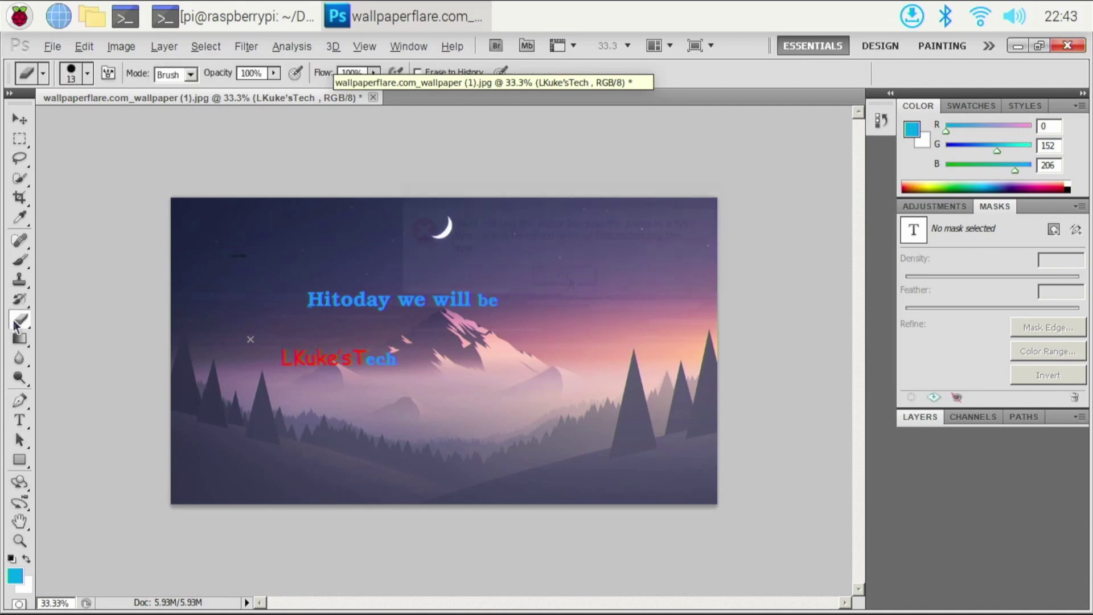
{"action": "left_click", "coordinate": [26, 194]}
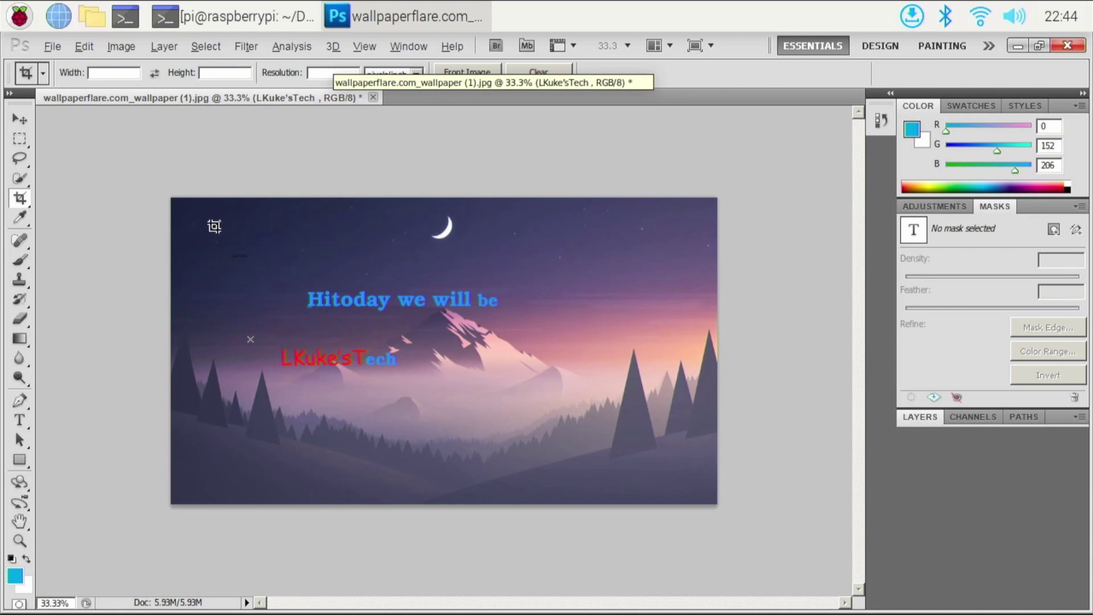
{"action": "left_click_drag", "start_coordinate": [205, 220], "coordinate": [537, 407]}
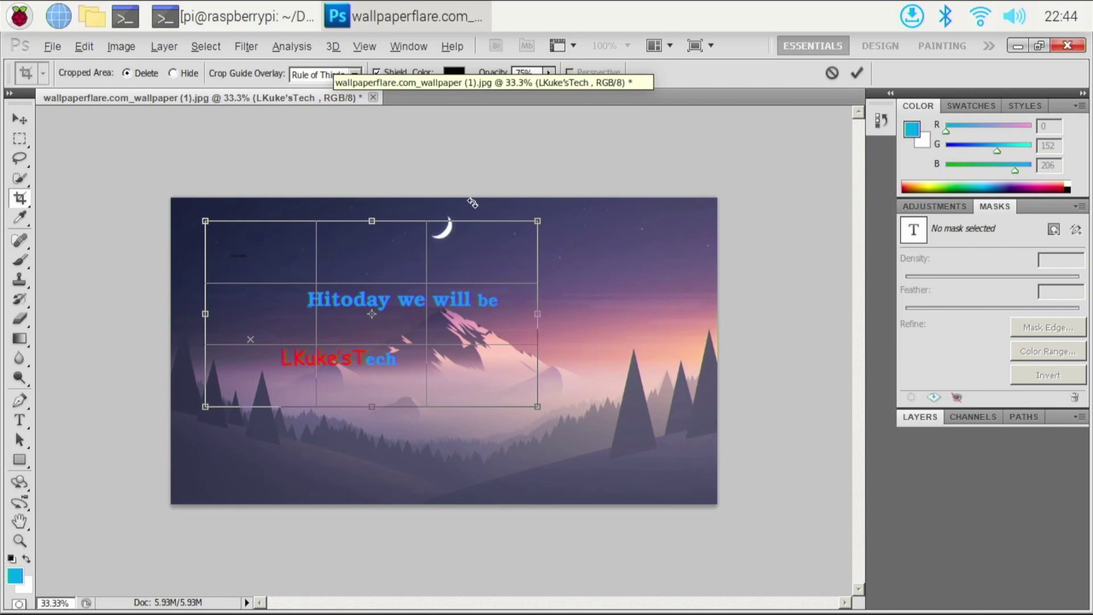
{"action": "key", "text": "Return"}
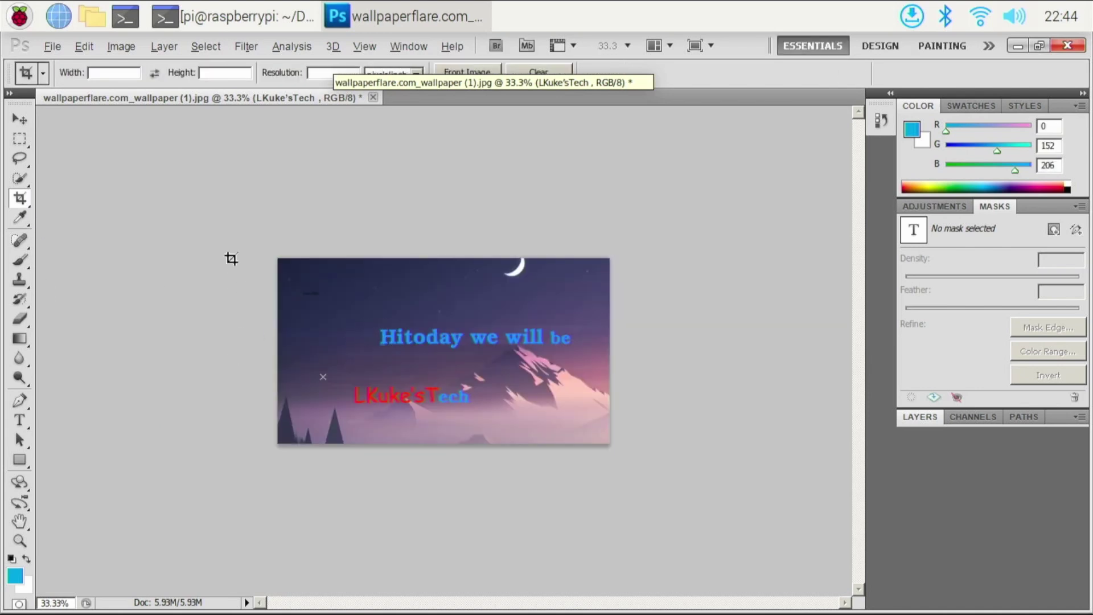
{"action": "left_click_drag", "start_coordinate": [278, 259], "coordinate": [495, 381]}
{"action": "key", "text": "Return"}
{"action": "left_click_drag", "start_coordinate": [425, 373], "coordinate": [513, 376]}
{"action": "key", "text": "Return"}
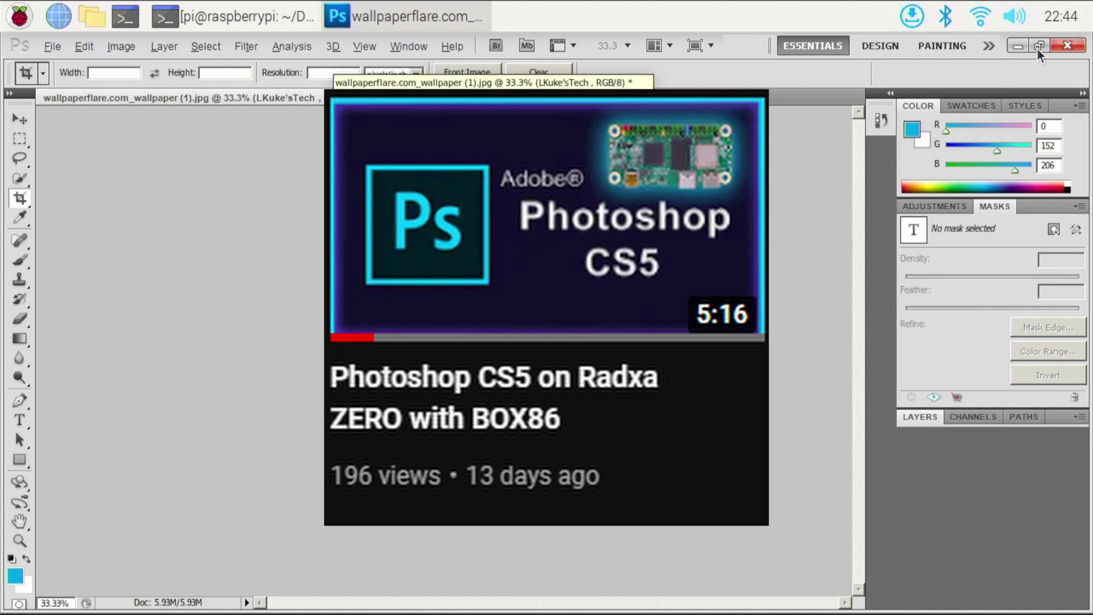
Cancel quitting Photoshop so the cropped document stays open, and bring up the File menu
{"action": "left_click", "coordinate": [1068, 45]}
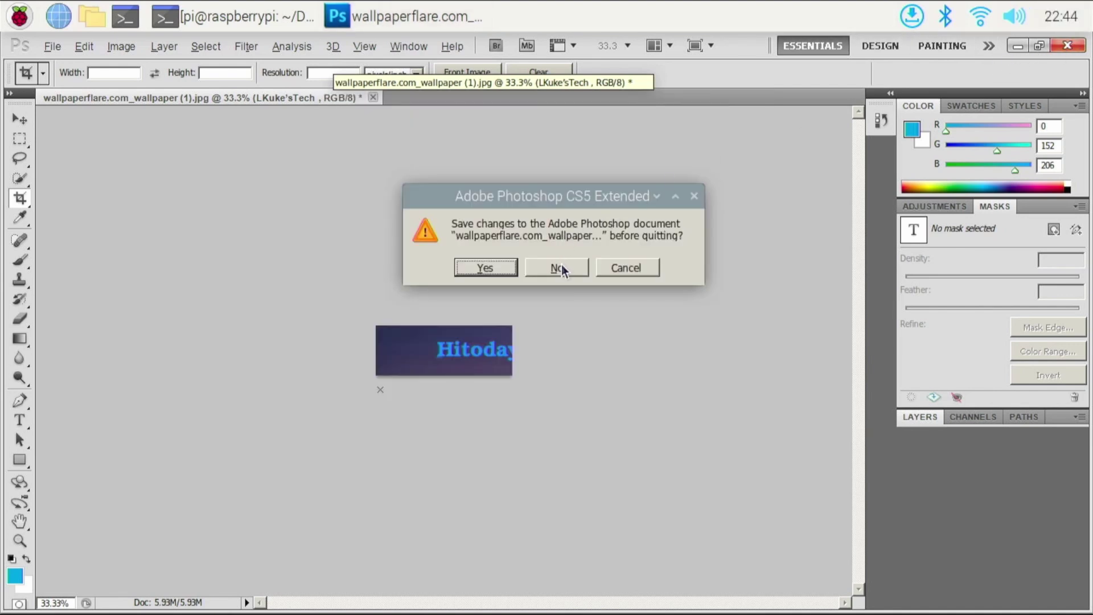
{"action": "left_click", "coordinate": [498, 264]}
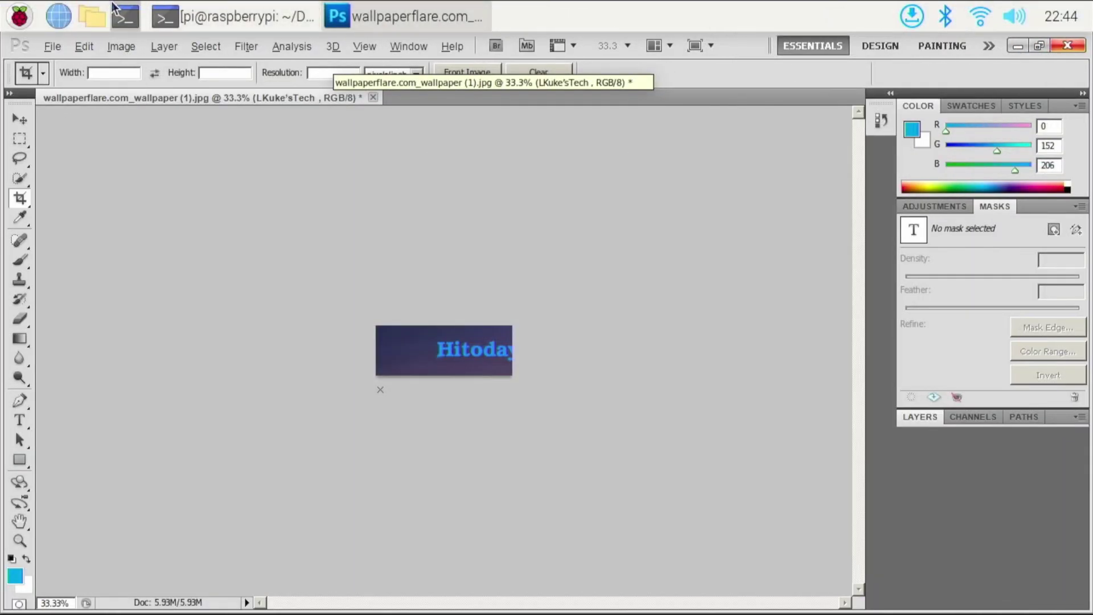
{"action": "left_click", "coordinate": [51, 46]}
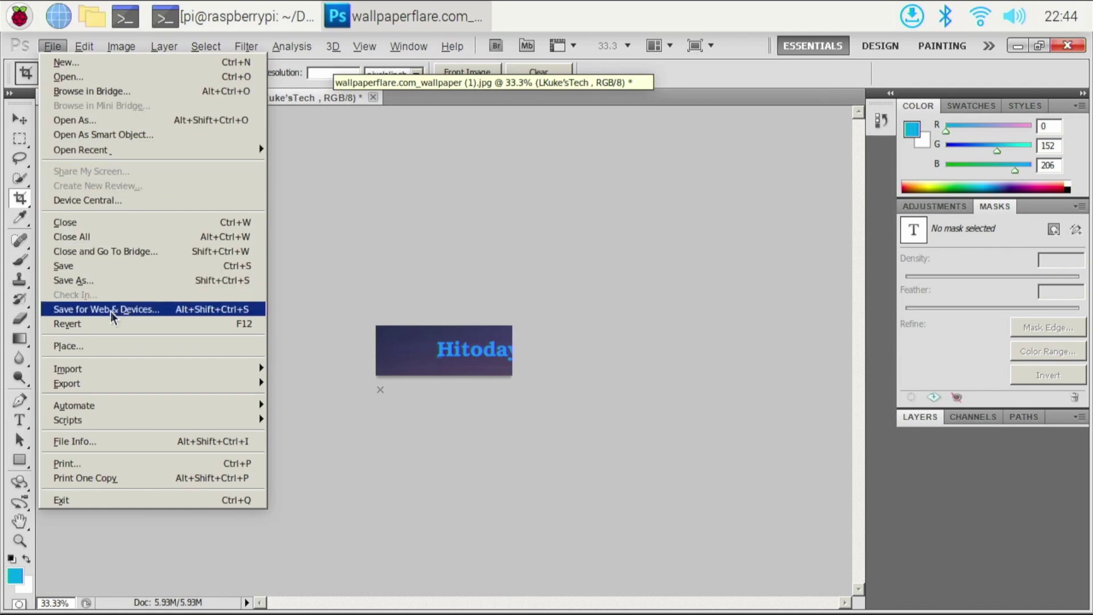
Save As PNG, wallpaperflare.com_wallpaper (1).png, in Downloads, accepting the default PNG options
{"action": "left_click", "coordinate": [101, 280]}
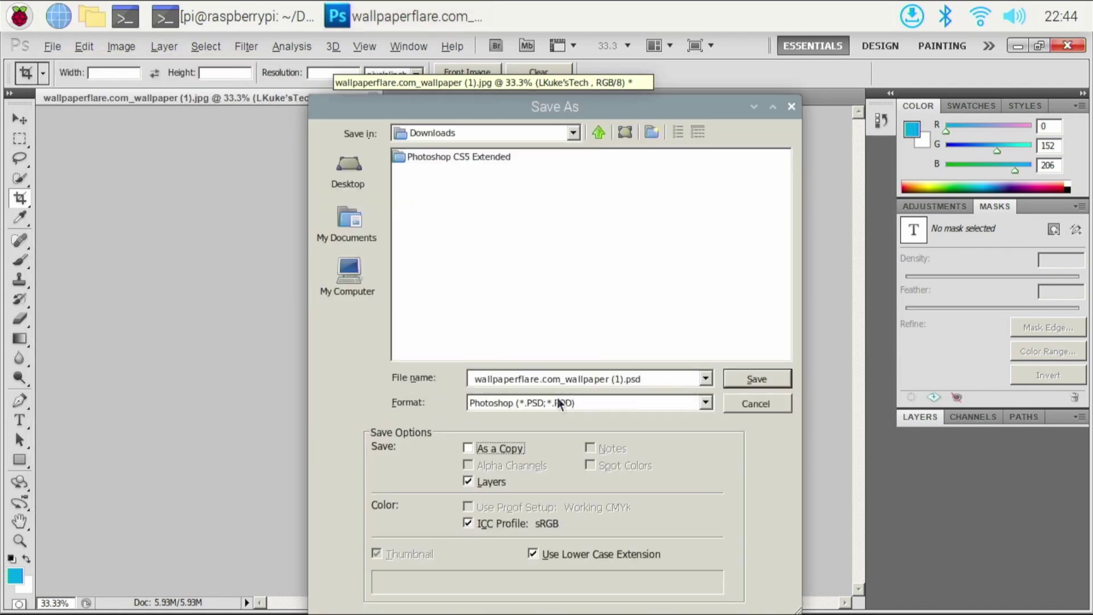
{"action": "left_click", "coordinate": [532, 405]}
{"action": "left_click", "coordinate": [532, 406]}
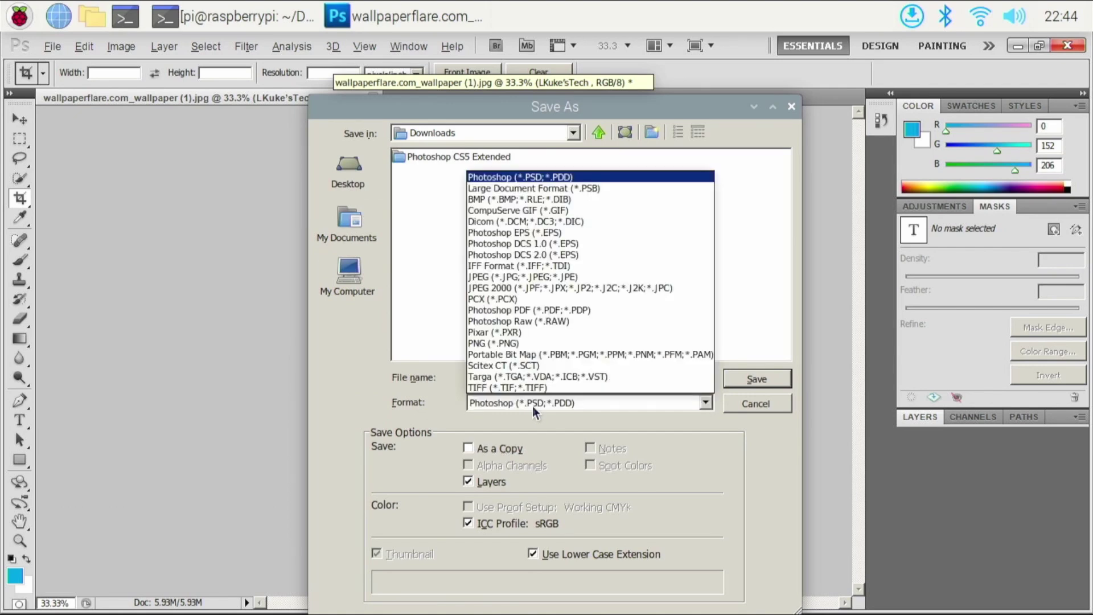
{"action": "left_click", "coordinate": [516, 343]}
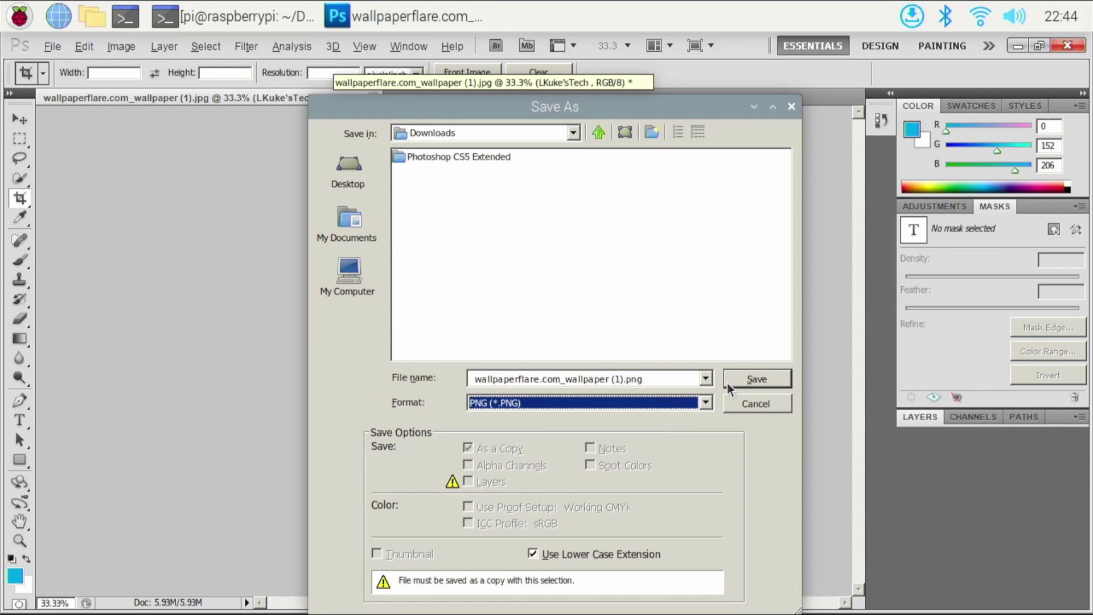
{"action": "left_click", "coordinate": [756, 385]}
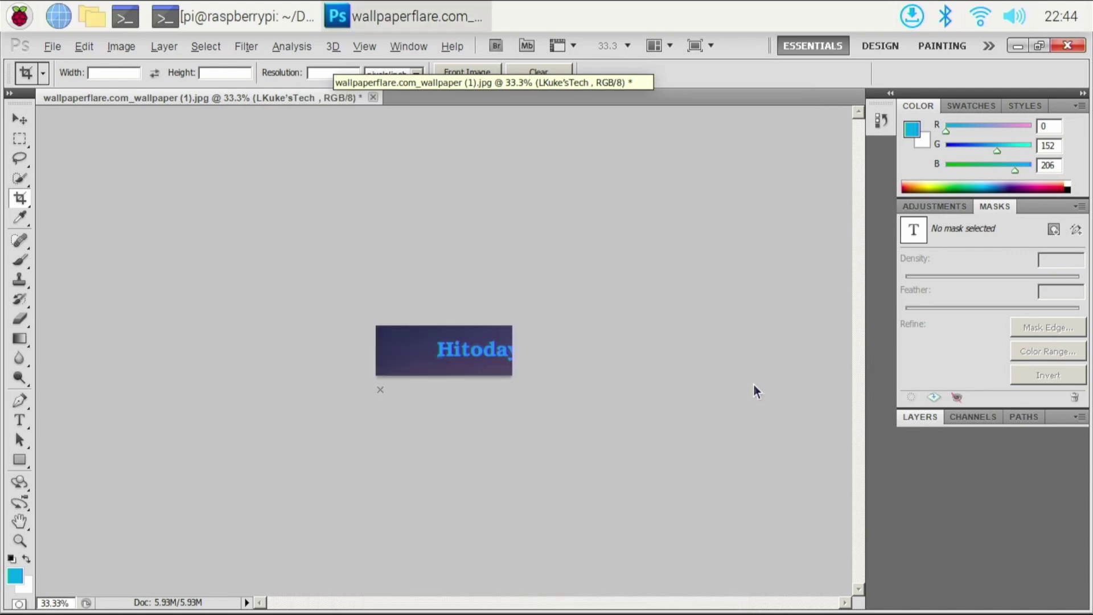
{"action": "left_click", "coordinate": [556, 232]}
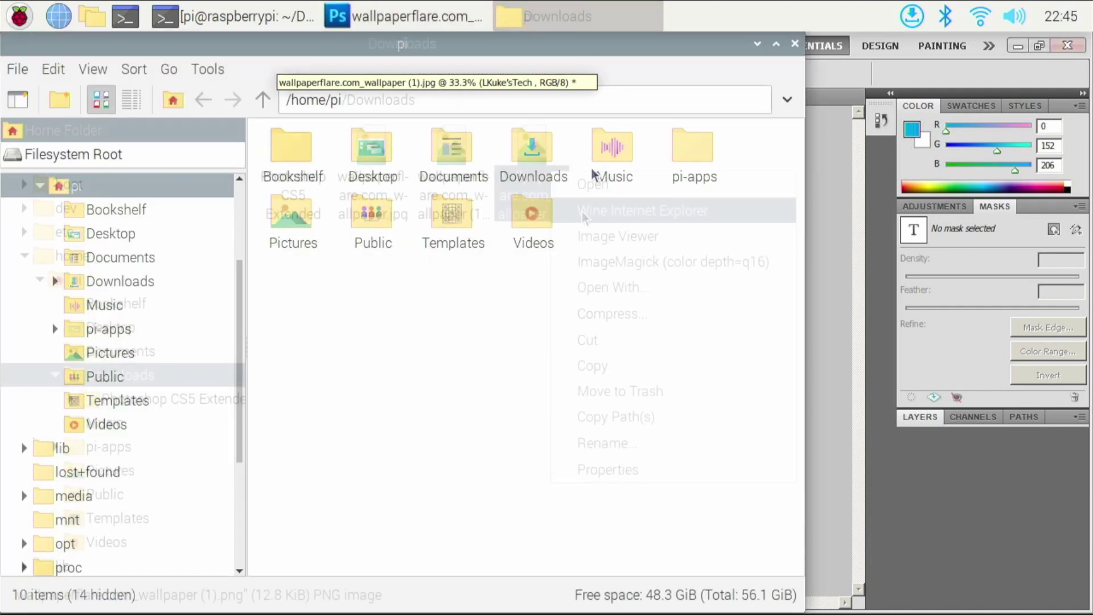
View the exported PNG from Downloads in the Image Viewer
{"action": "double_click", "coordinate": [532, 160]}
{"action": "right_click", "coordinate": [556, 166]}
{"action": "left_click", "coordinate": [589, 227]}
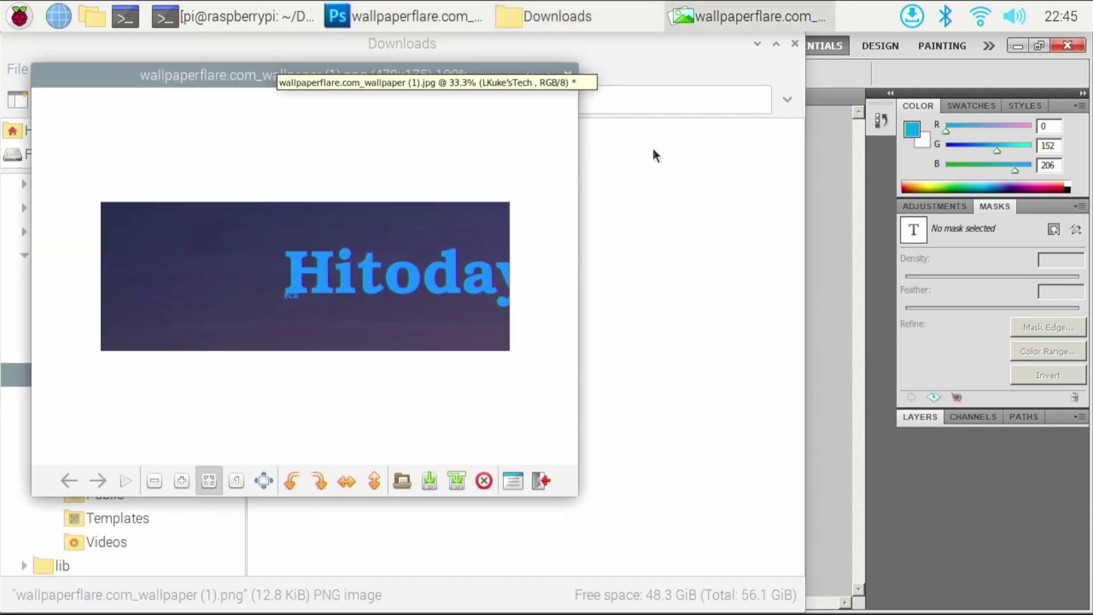
Quit Photoshop without saving, close the viewer and file manager, and return to the terminal
{"action": "left_click", "coordinate": [1068, 45]}
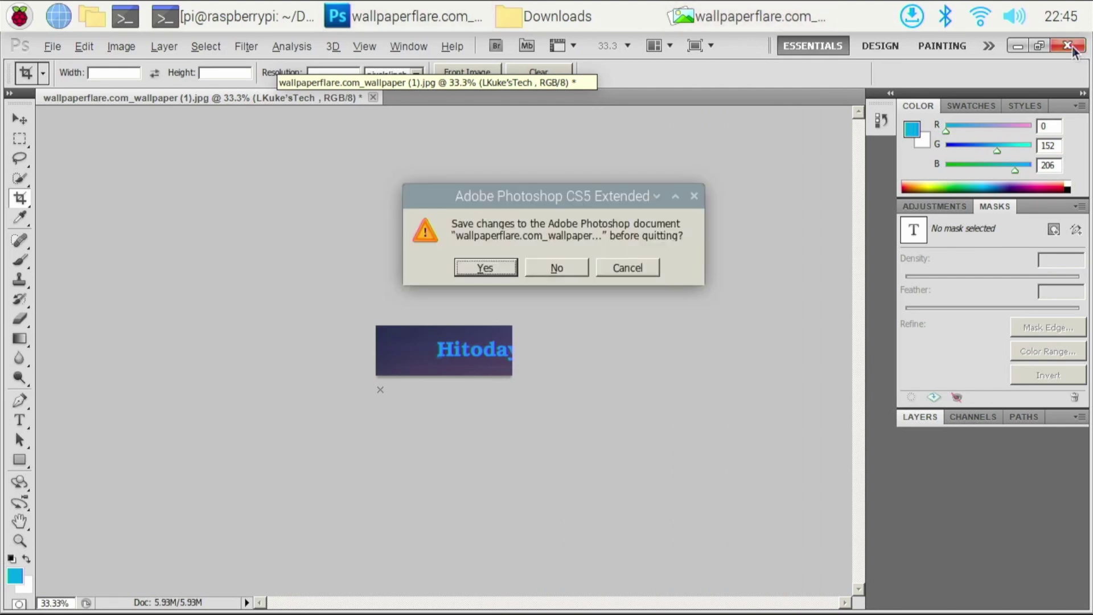
{"action": "left_click", "coordinate": [568, 262]}
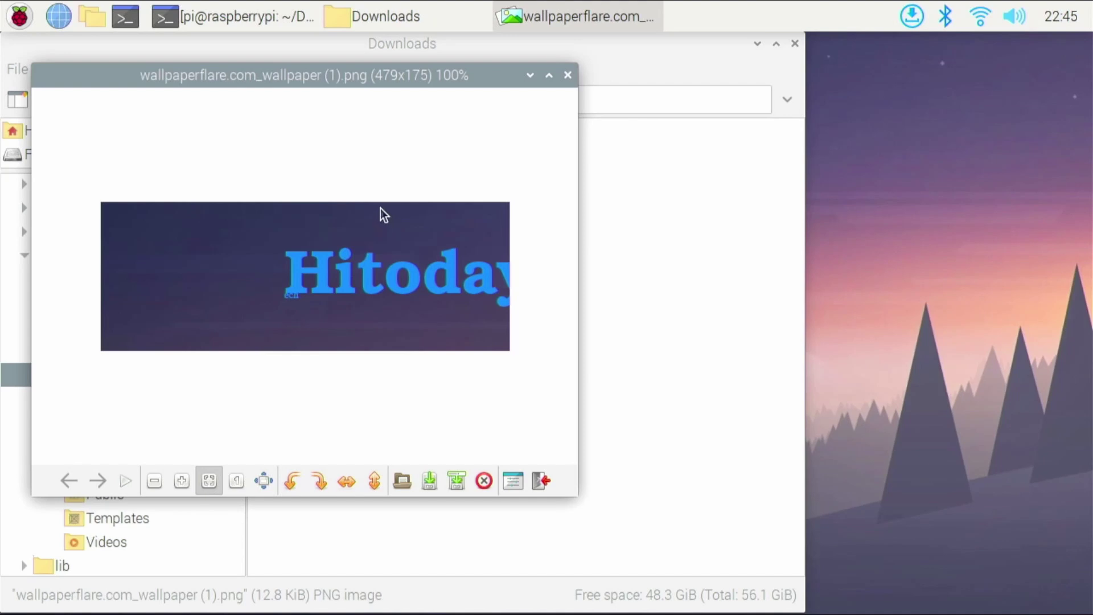
{"action": "left_click", "coordinate": [568, 75]}
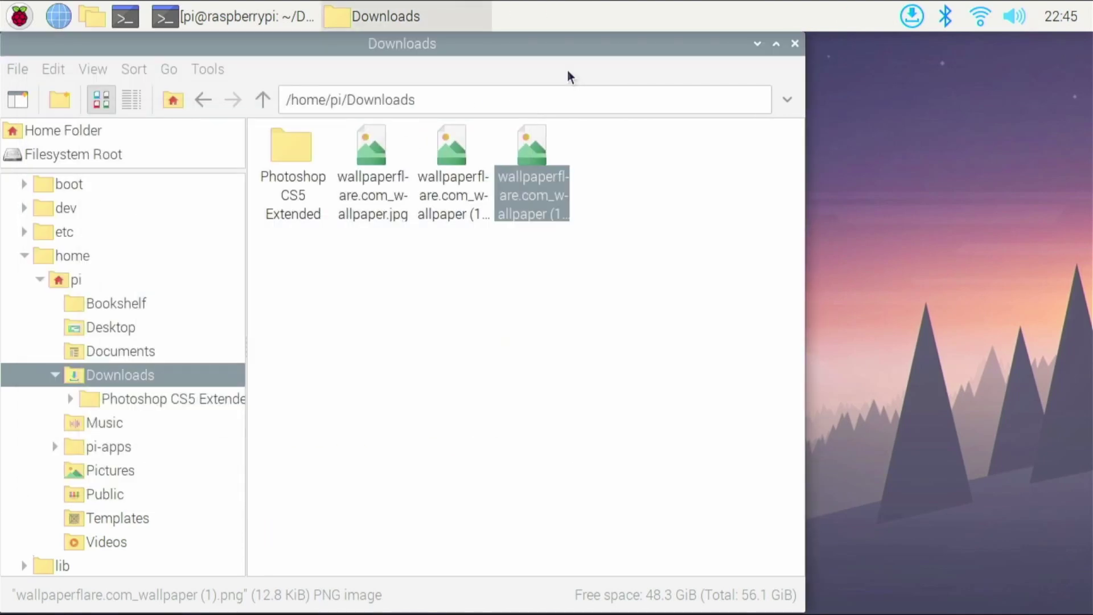
{"action": "left_click", "coordinate": [795, 43]}
{"action": "left_click", "coordinate": [295, 26]}
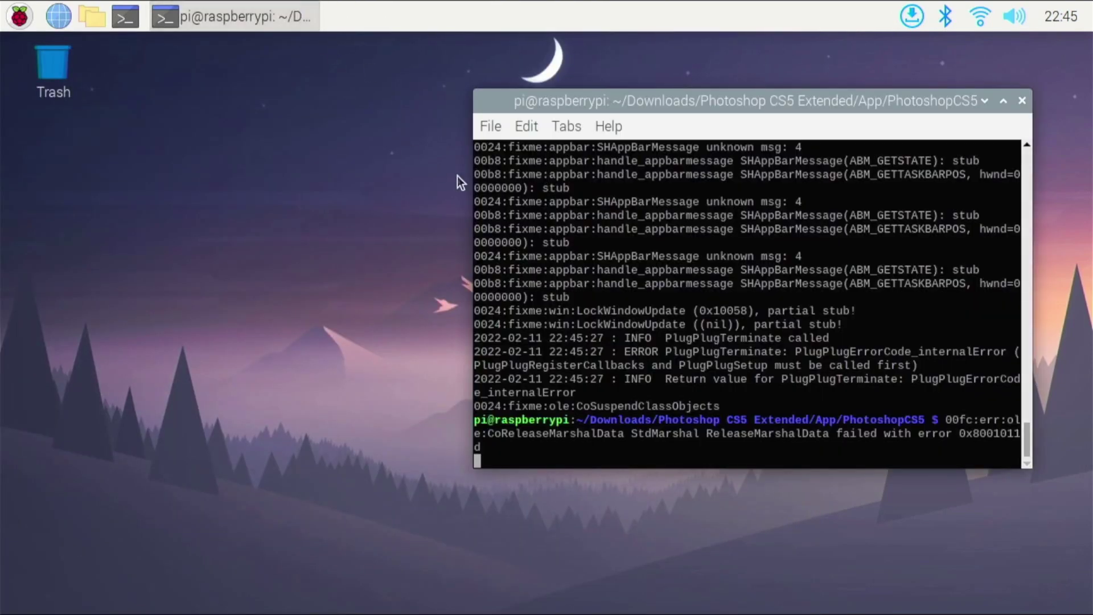
Stop the running Photoshop process and return to the home folder
{"action": "key", "text": "ctrl+c"}
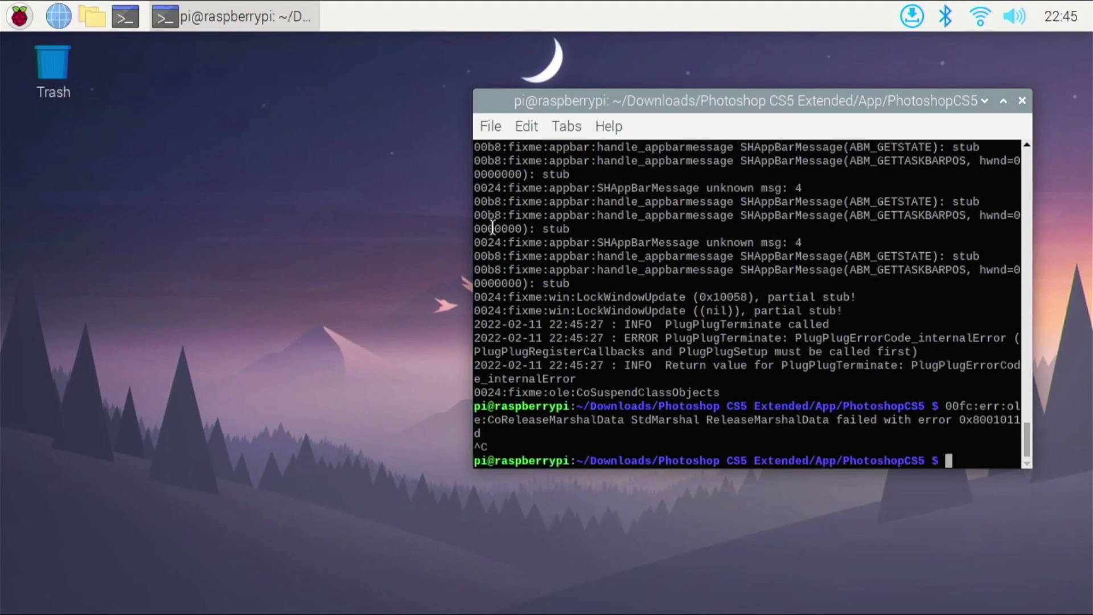
{"action": "type", "text": "cd"}
{"action": "key", "text": "Return"}
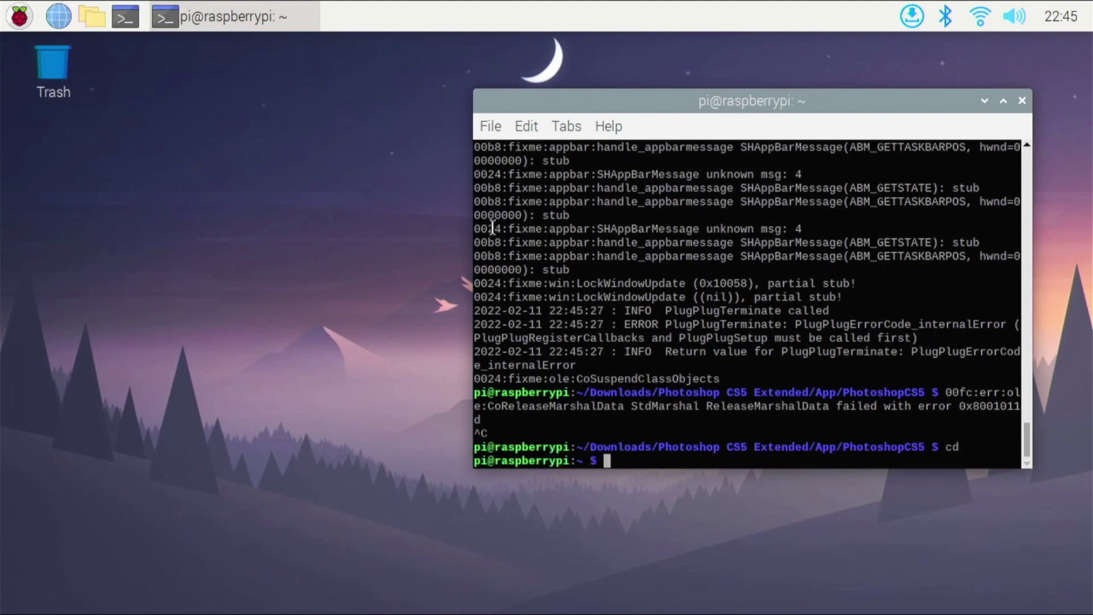
Install GIMP with 'sudo apt install gimp', confirm, and close the terminal when finished
{"action": "type", "text": "sudo apt install giu"}
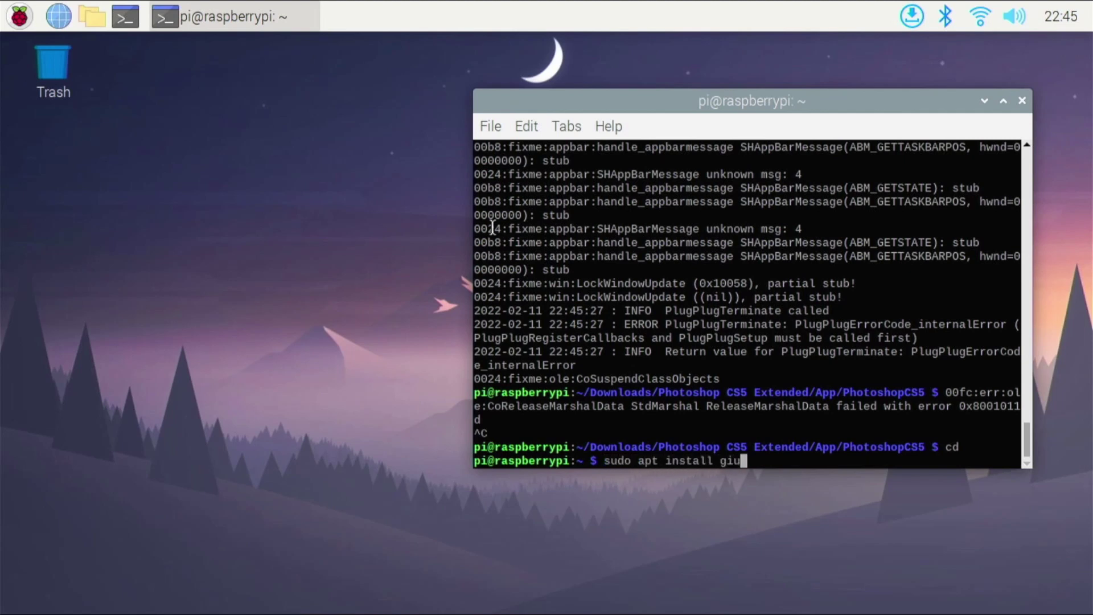
{"action": "key", "text": "BackSpace"}
{"action": "key", "text": "BackSpace"}
{"action": "type", "text": "mp"}
{"action": "key", "text": "Return"}
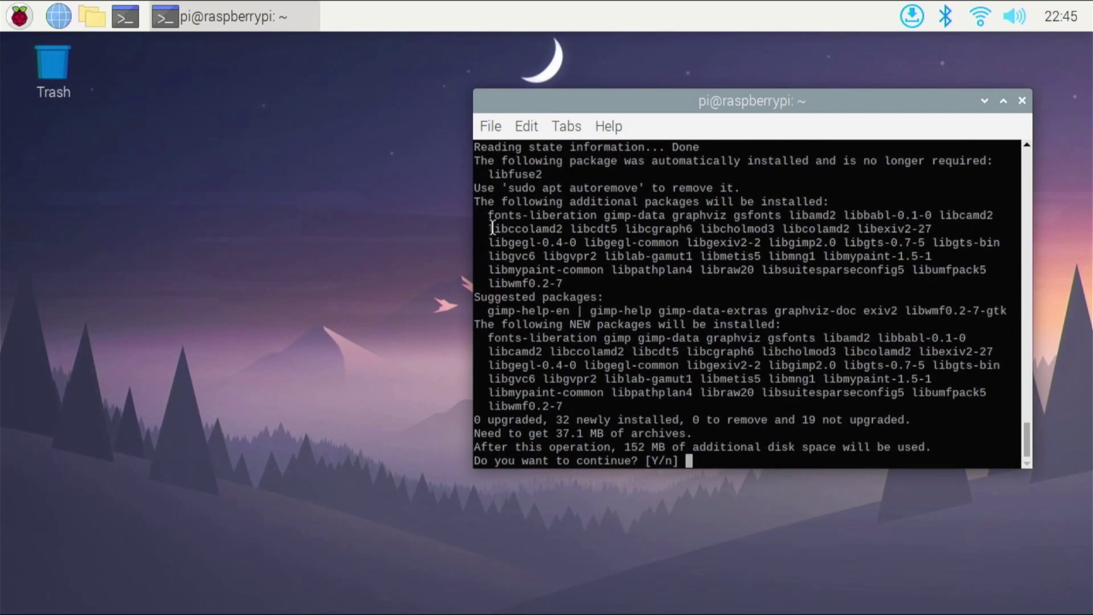
{"action": "type", "text": "y"}
{"action": "key", "text": "Return"}
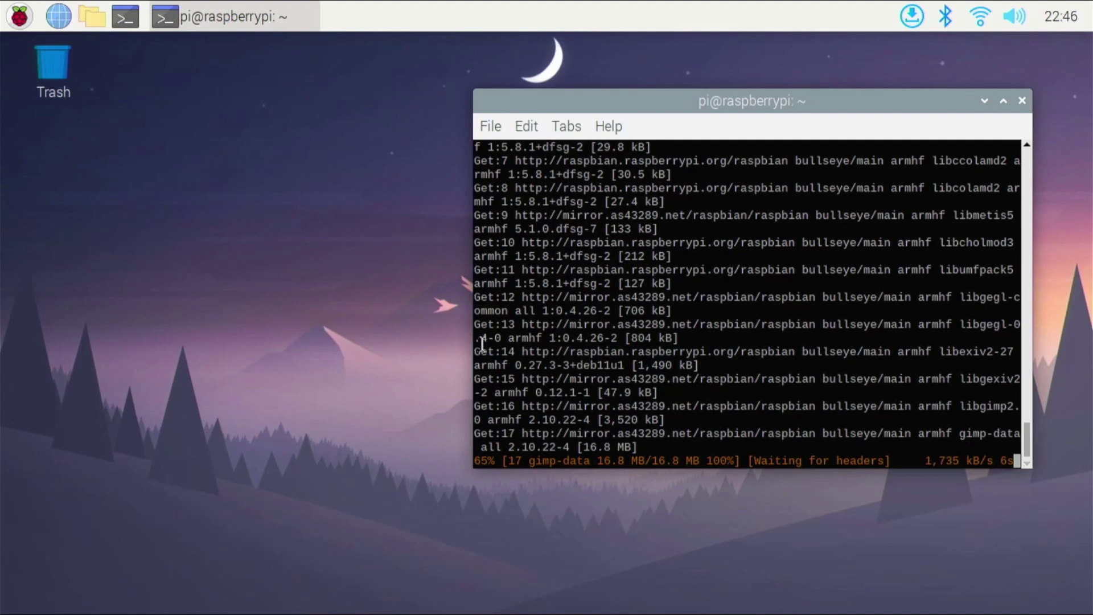
{"action": "left_click_drag", "start_coordinate": [731, 361], "coordinate": [765, 452]}
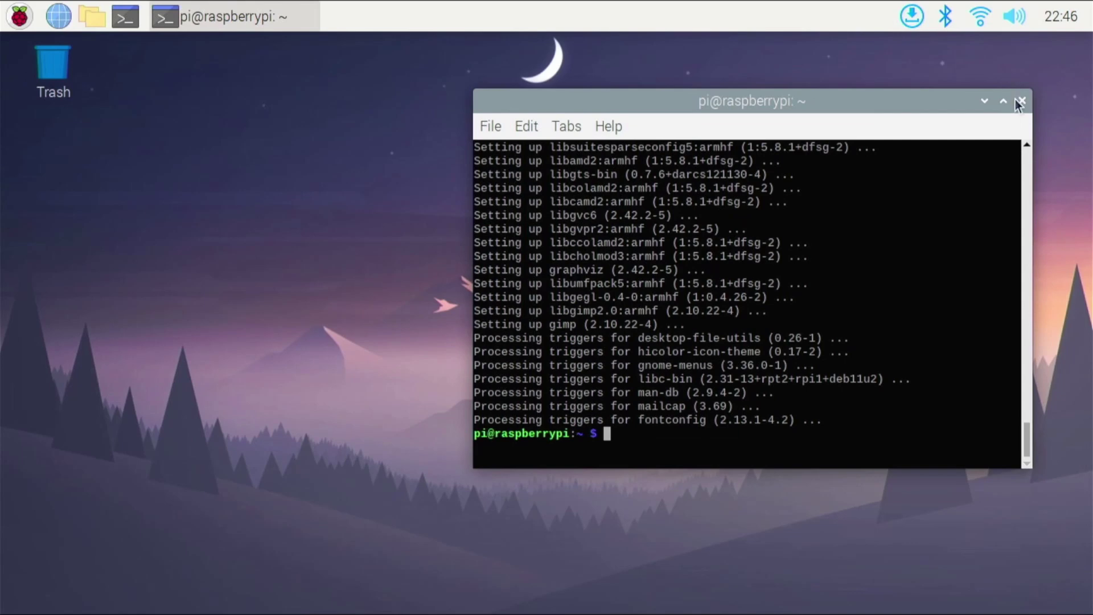
{"action": "left_click", "coordinate": [1020, 102]}
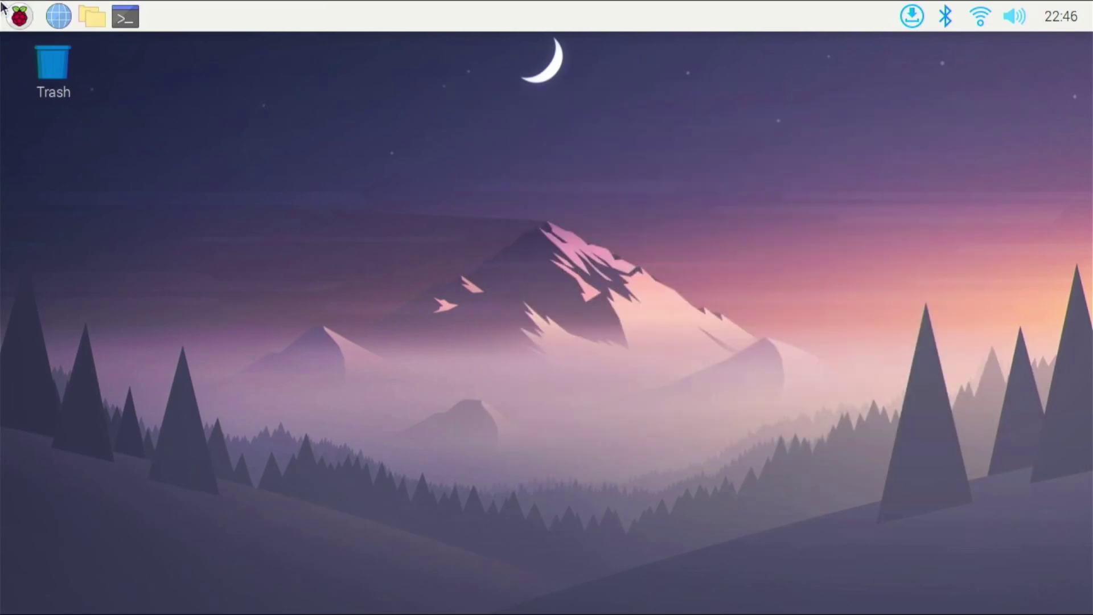
Launch GIMP from the Graphics section of the applications menu
{"action": "left_click", "coordinate": [10, 13]}
{"action": "mouse_move", "coordinate": [61, 146]}
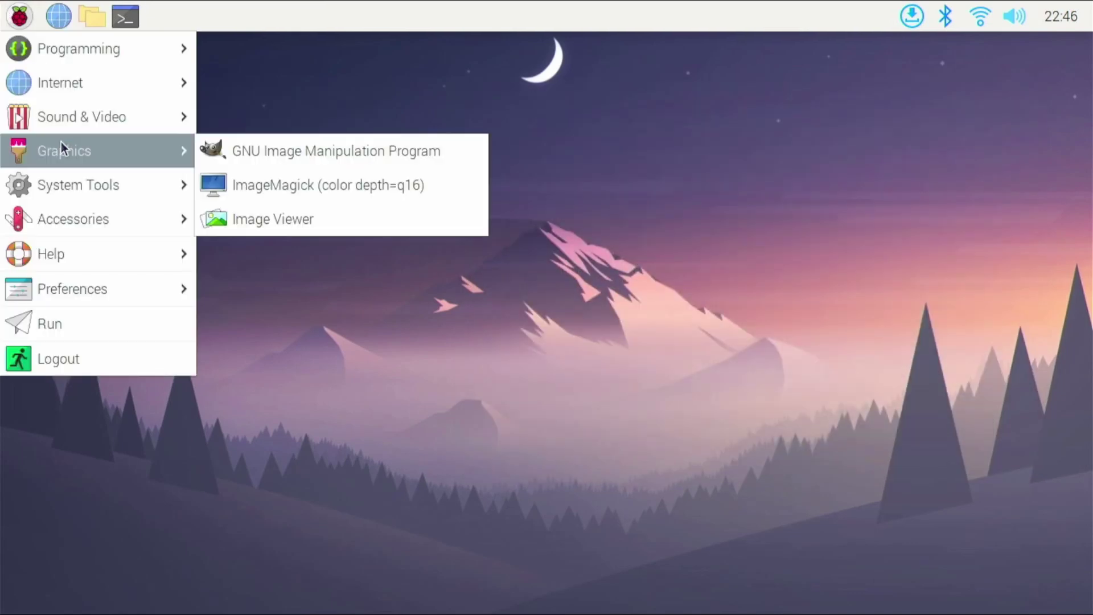
{"action": "left_click", "coordinate": [313, 150]}
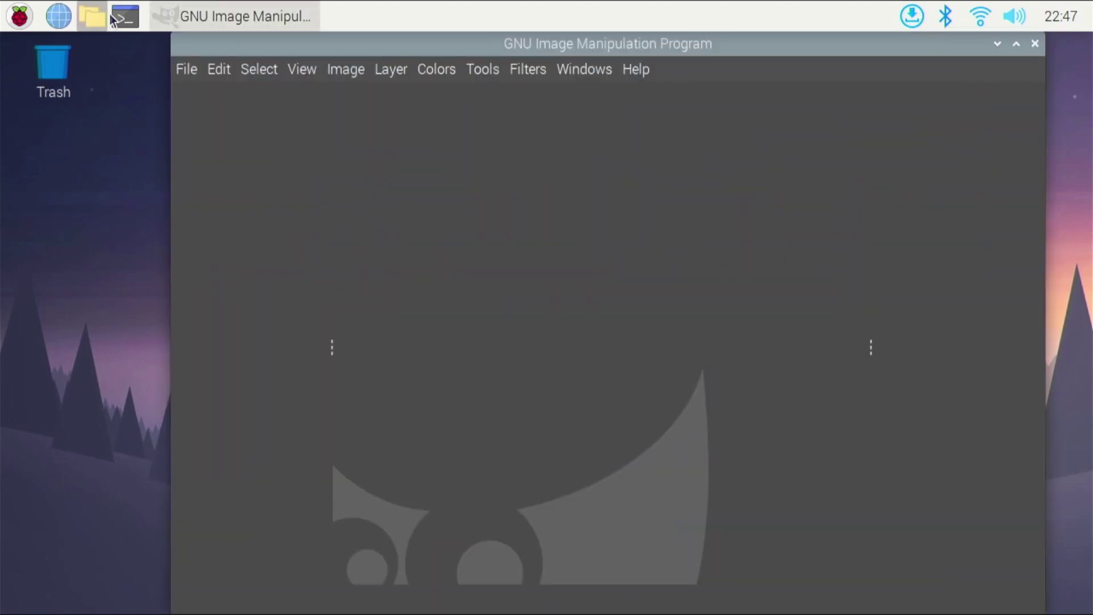
Open wallpaperflare.com_wallpaper.jpg and convert it to GIMP's built-in sRGB profile
{"action": "left_click", "coordinate": [186, 69]}
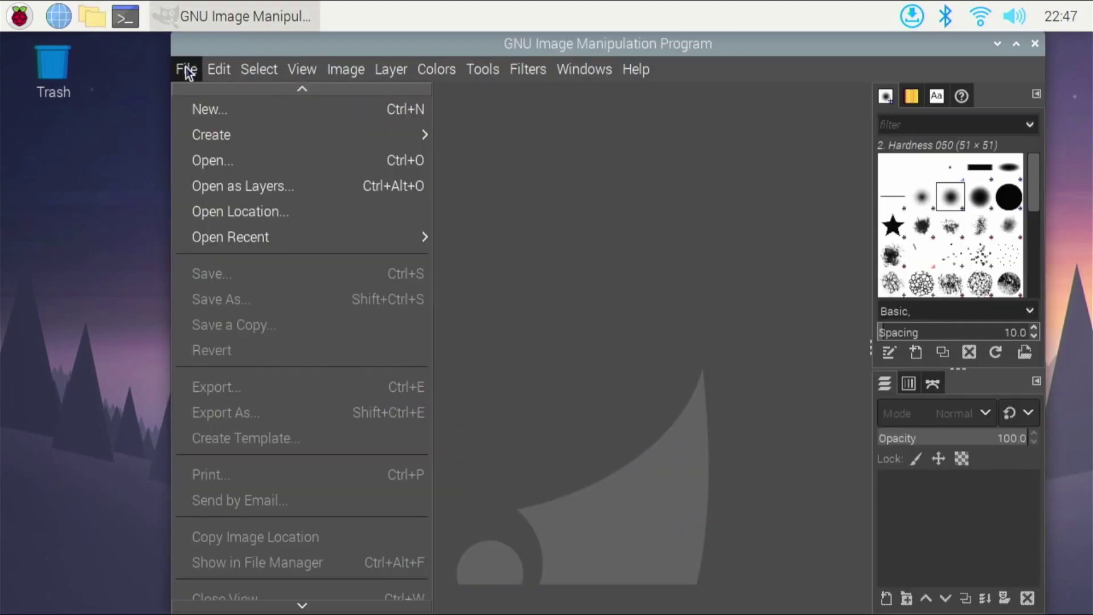
{"action": "left_click", "coordinate": [210, 163]}
{"action": "left_click", "coordinate": [183, 174]}
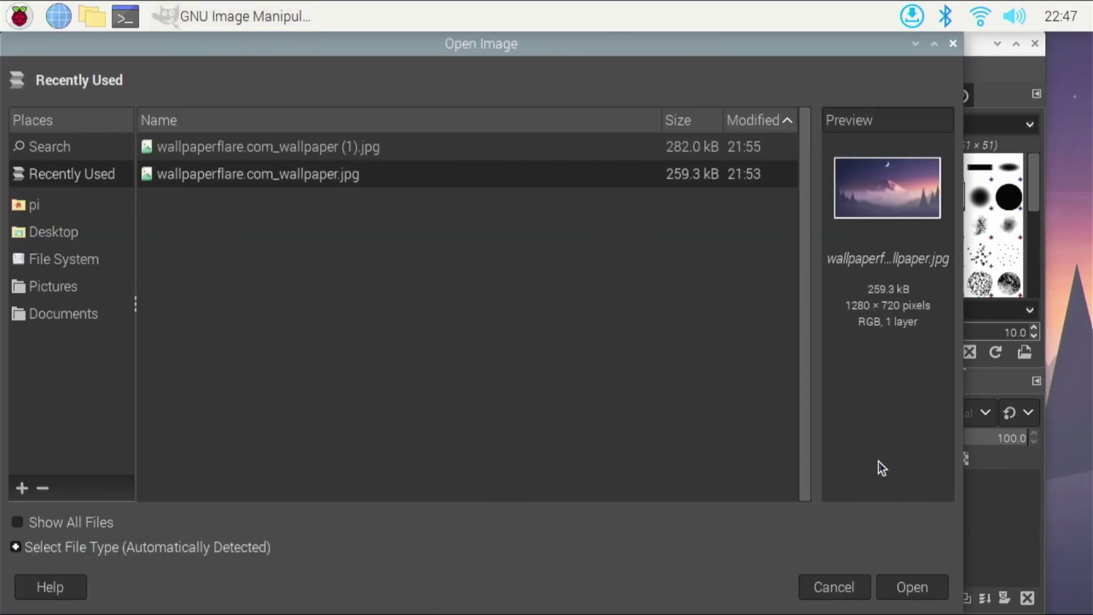
{"action": "left_click", "coordinate": [901, 577]}
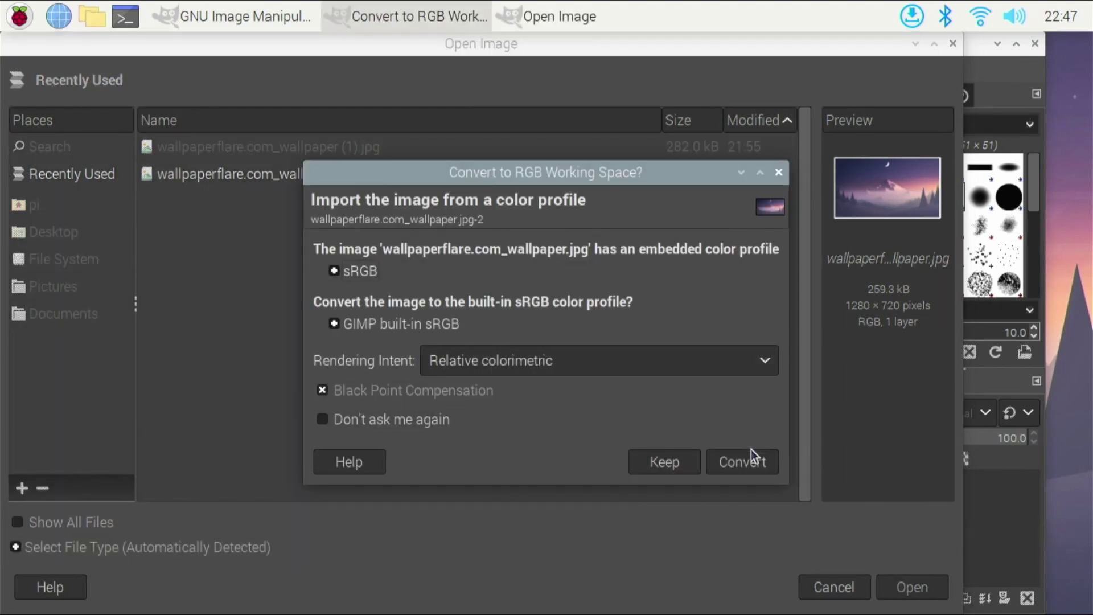
{"action": "left_click", "coordinate": [747, 463]}
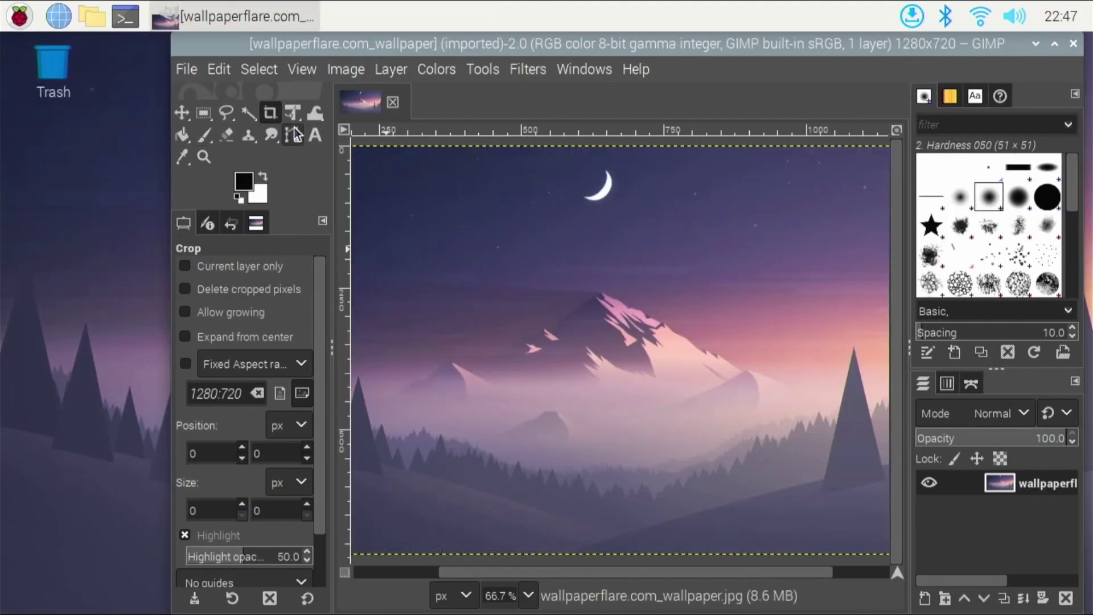
Draw a text box over the upper mountain image and type the title 'Luke'sTech'
{"action": "left_click", "coordinate": [321, 144]}
{"action": "left_click_drag", "start_coordinate": [408, 193], "coordinate": [835, 426]}
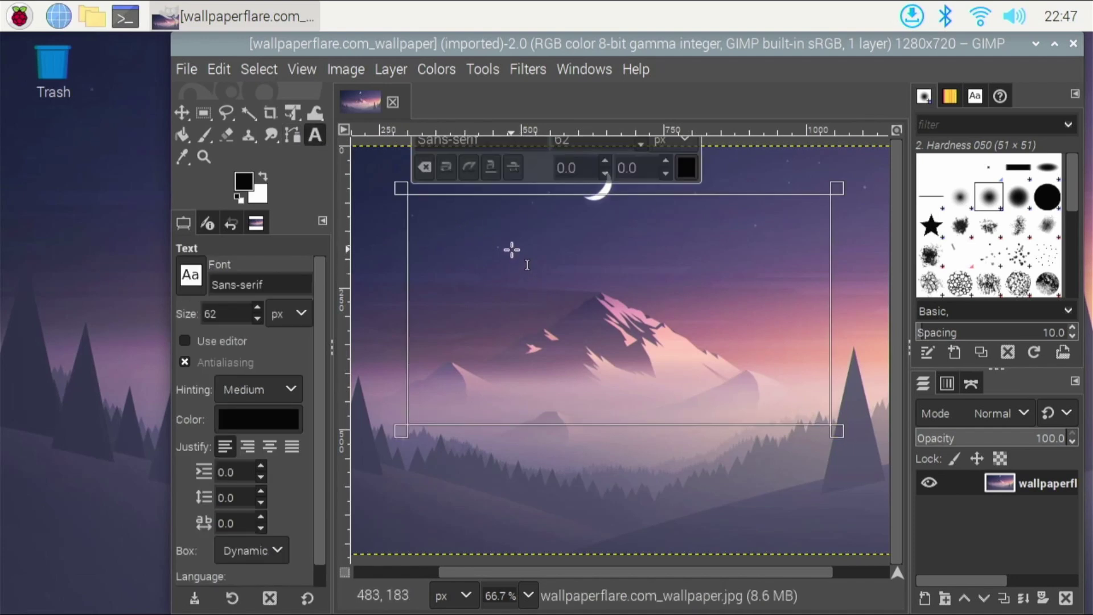
{"action": "type", "text": "Luike"}
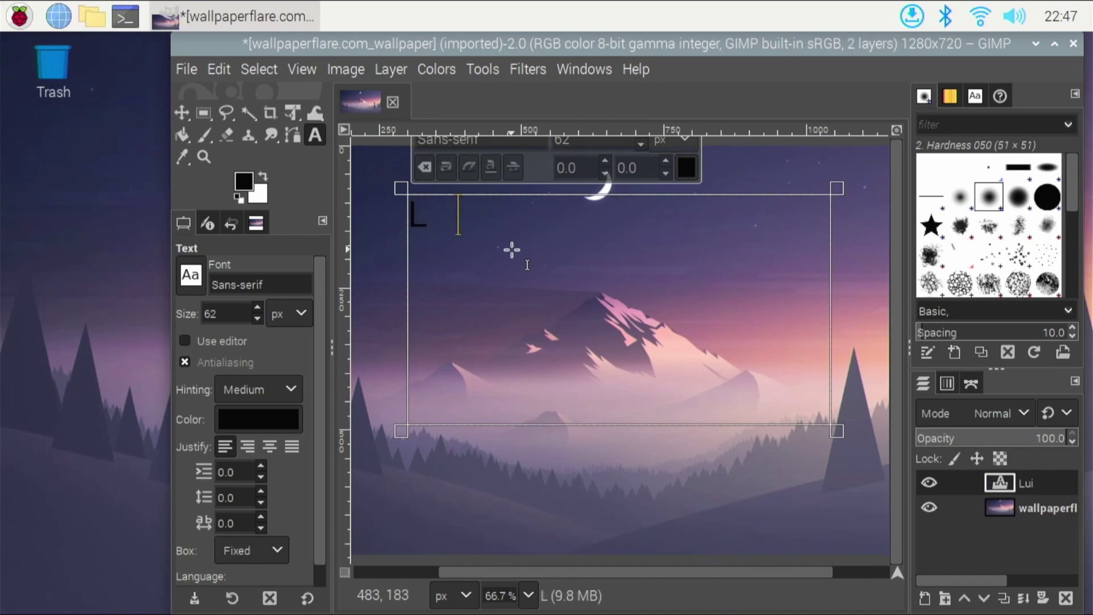
{"action": "key", "text": "BackSpace"}
{"action": "key", "text": "BackSpace"}
{"action": "key", "text": "BackSpace"}
{"action": "key", "text": "BackSpace"}
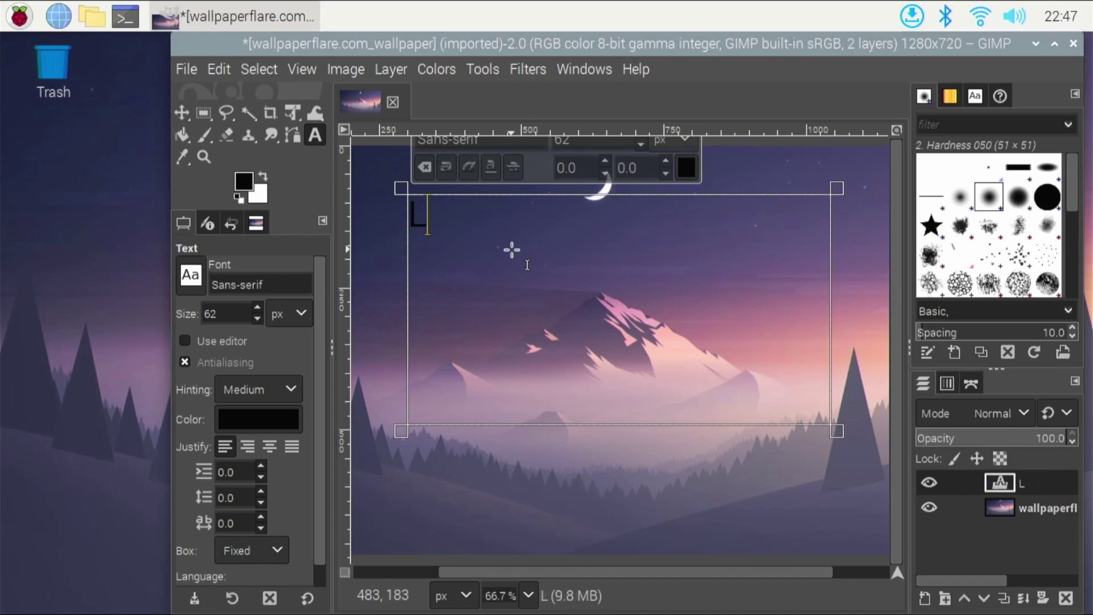
{"action": "type", "text": "uke's"}
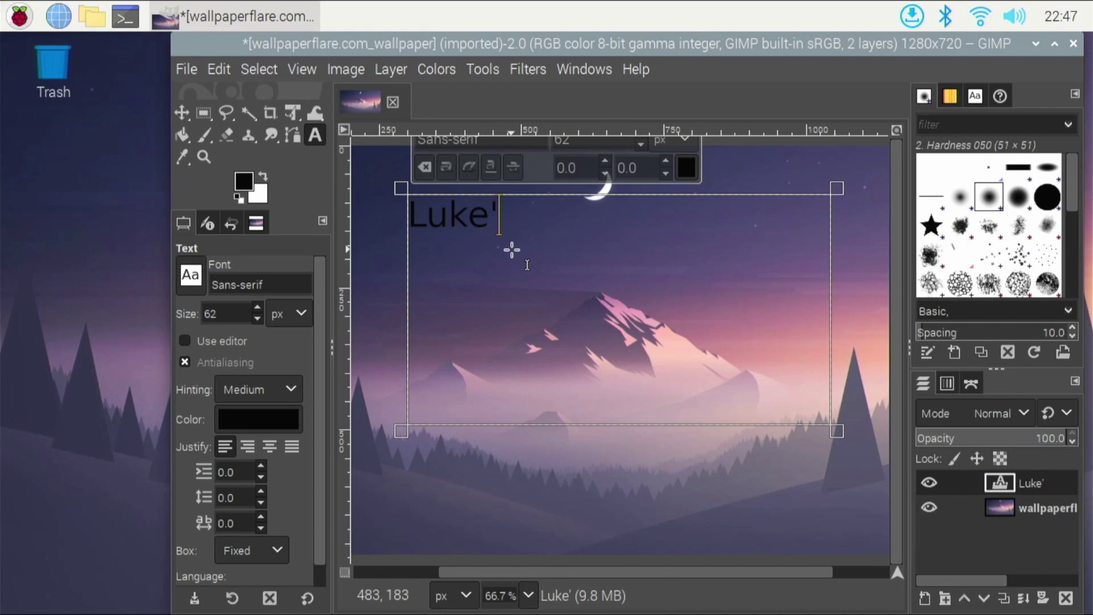
{"action": "type", "text": "Tech"}
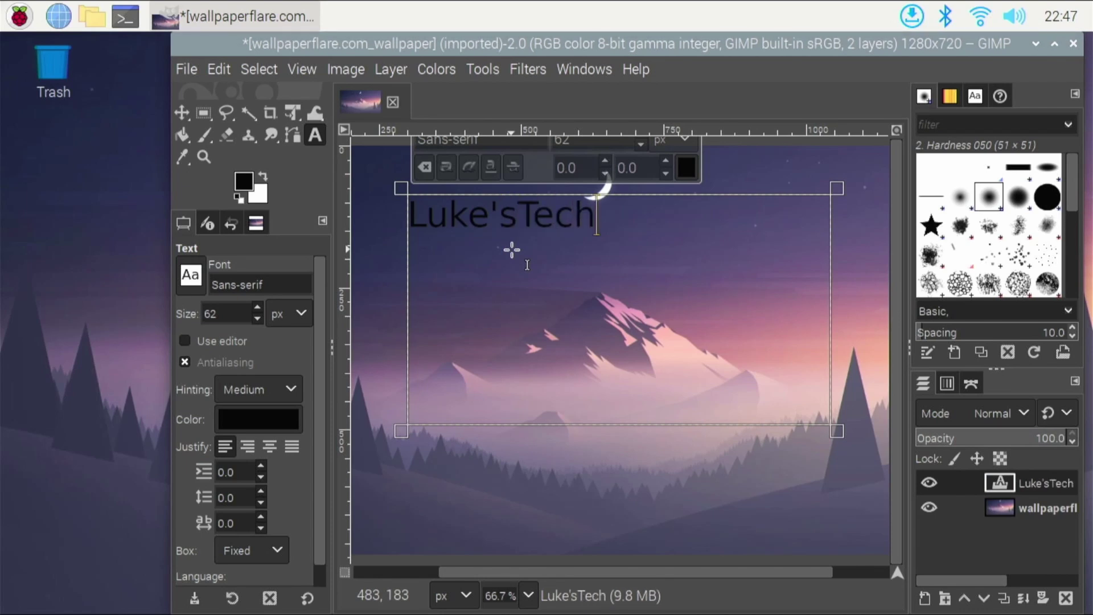
Set the title text to black 62 px Sans-serif and finish the text layer
{"action": "key", "text": "ctrl+a"}
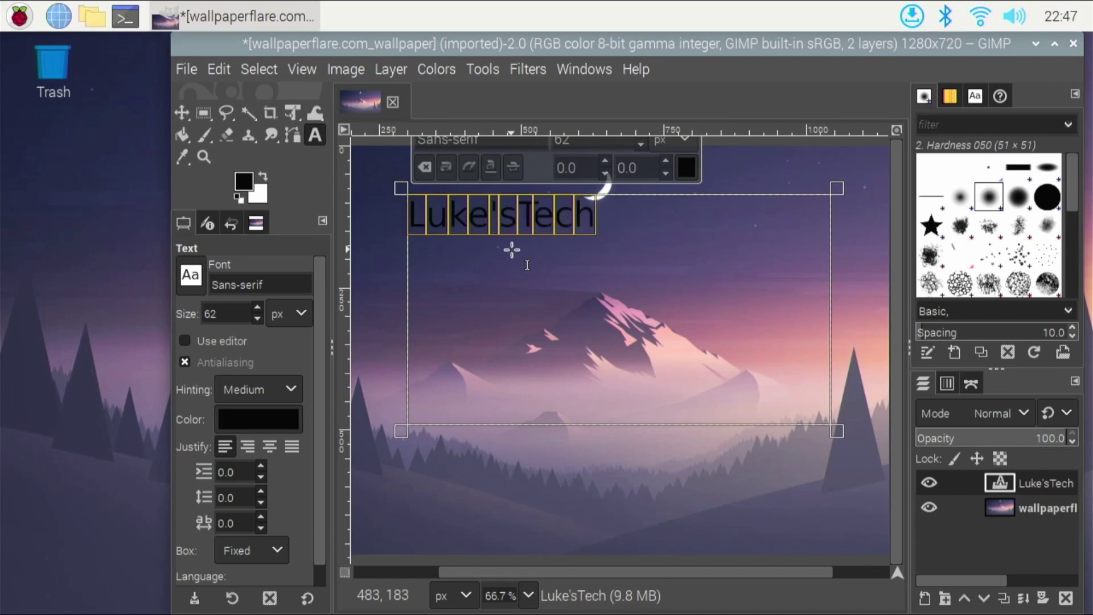
{"action": "triple_click", "coordinate": [264, 284]}
{"action": "scroll", "coordinate": [282, 467], "scroll_direction": "down", "scroll_amount": 1}
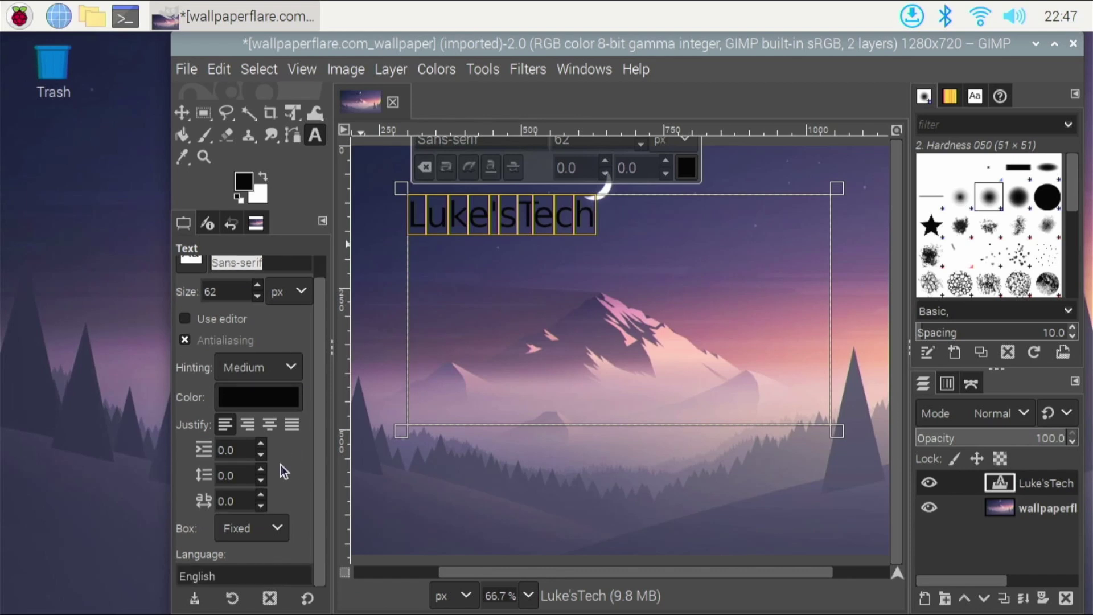
{"action": "scroll", "coordinate": [282, 463], "scroll_direction": "up", "scroll_amount": 1}
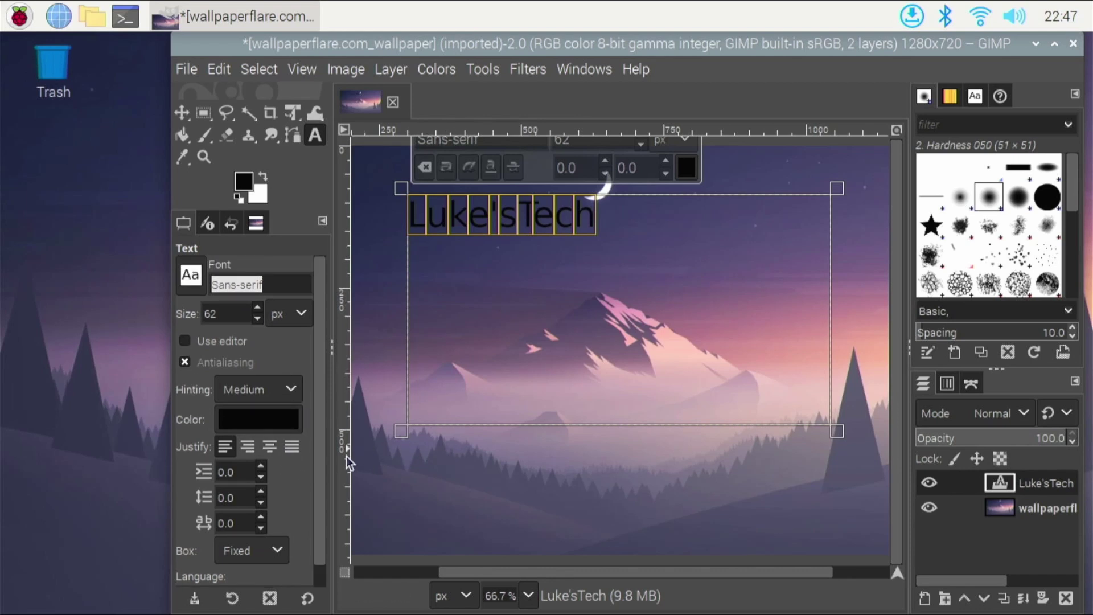
{"action": "left_click", "coordinate": [409, 490]}
{"action": "left_click", "coordinate": [269, 115]}
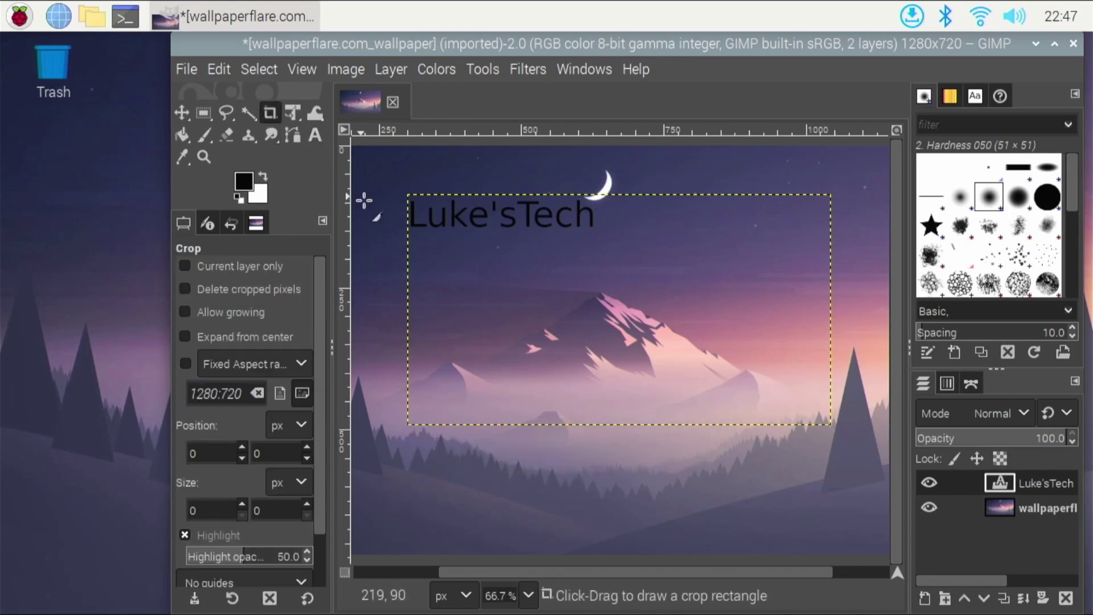
{"action": "left_click_drag", "start_coordinate": [408, 318], "coordinate": [842, 544]}
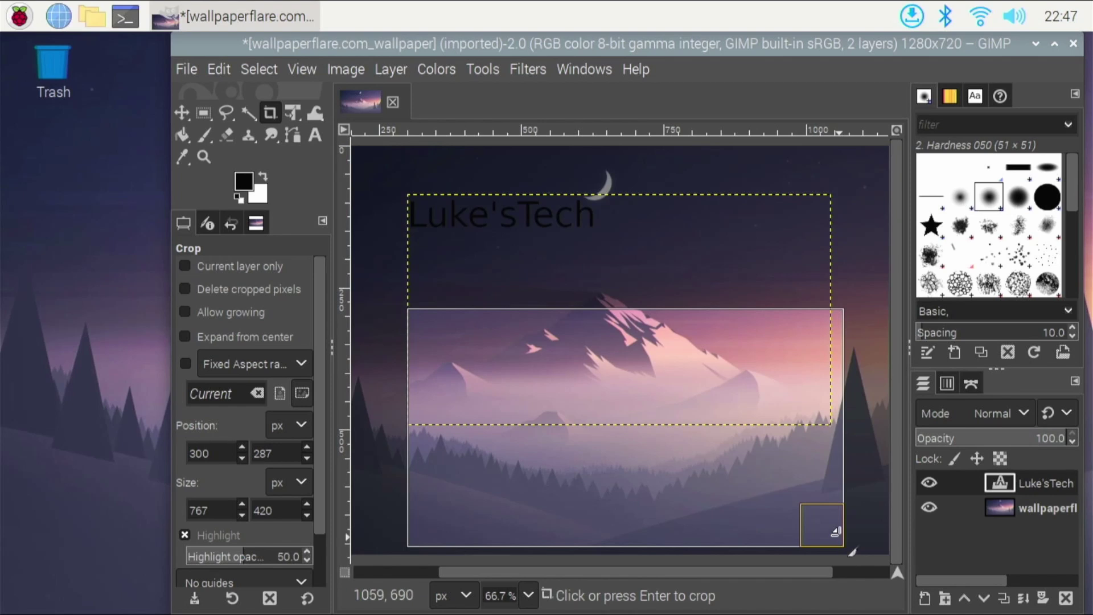
{"action": "left_click", "coordinate": [832, 529]}
{"action": "left_click_drag", "start_coordinate": [529, 361], "coordinate": [751, 481]}
{"action": "left_click", "coordinate": [744, 476]}
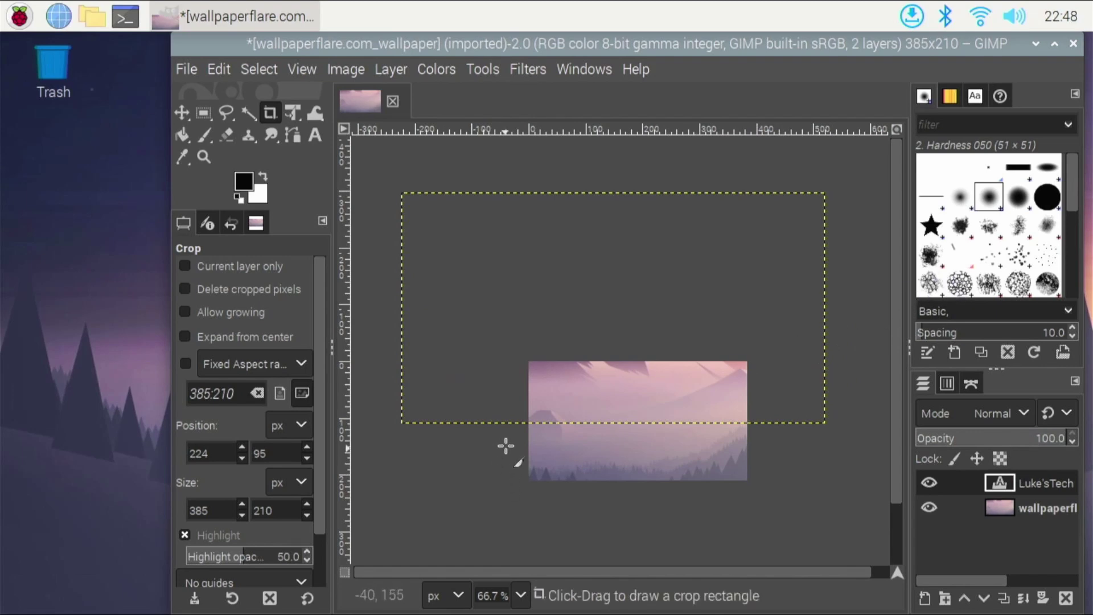
{"action": "key", "text": "ctrl+z"}
{"action": "key", "text": "ctrl+z"}
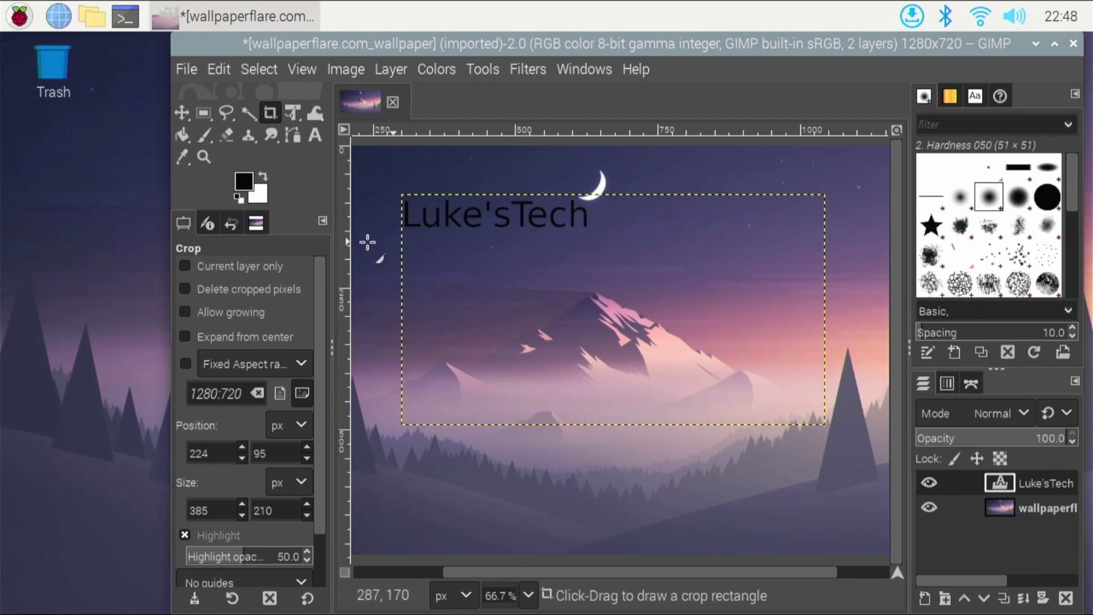
{"action": "scroll", "coordinate": [266, 278], "scroll_direction": "down", "scroll_amount": 3}
{"action": "scroll", "coordinate": [262, 297], "scroll_direction": "up", "scroll_amount": 1}
{"action": "scroll", "coordinate": [320, 267], "scroll_direction": "up", "scroll_amount": 2}
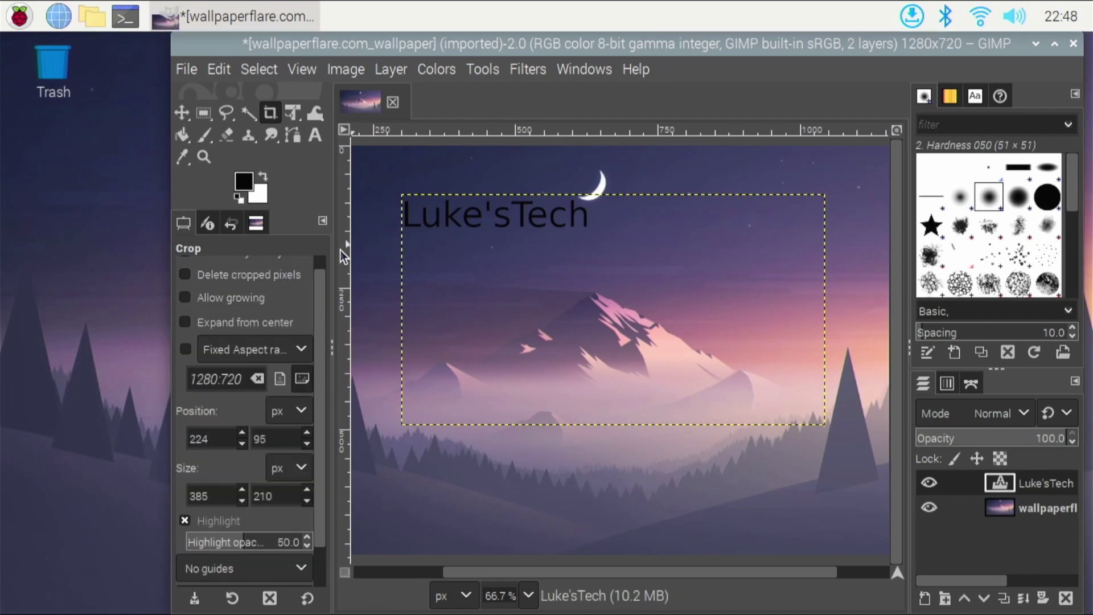
{"action": "scroll", "coordinate": [293, 264], "scroll_direction": "up", "scroll_amount": 1}
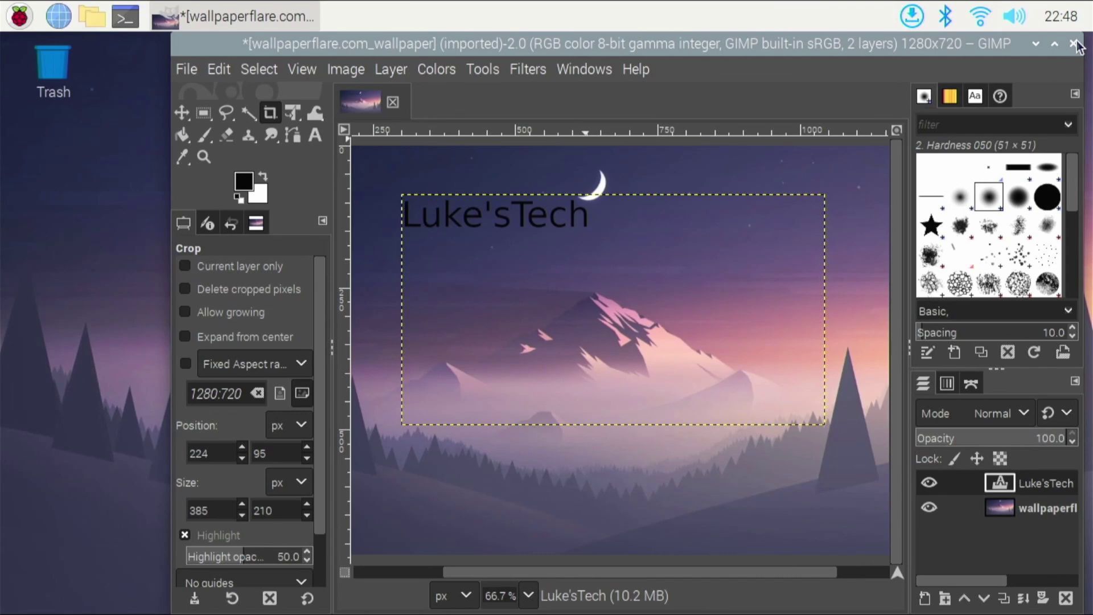
Close GIMP and discard the unsaved wallpaper changes
{"action": "left_click", "coordinate": [1074, 45]}
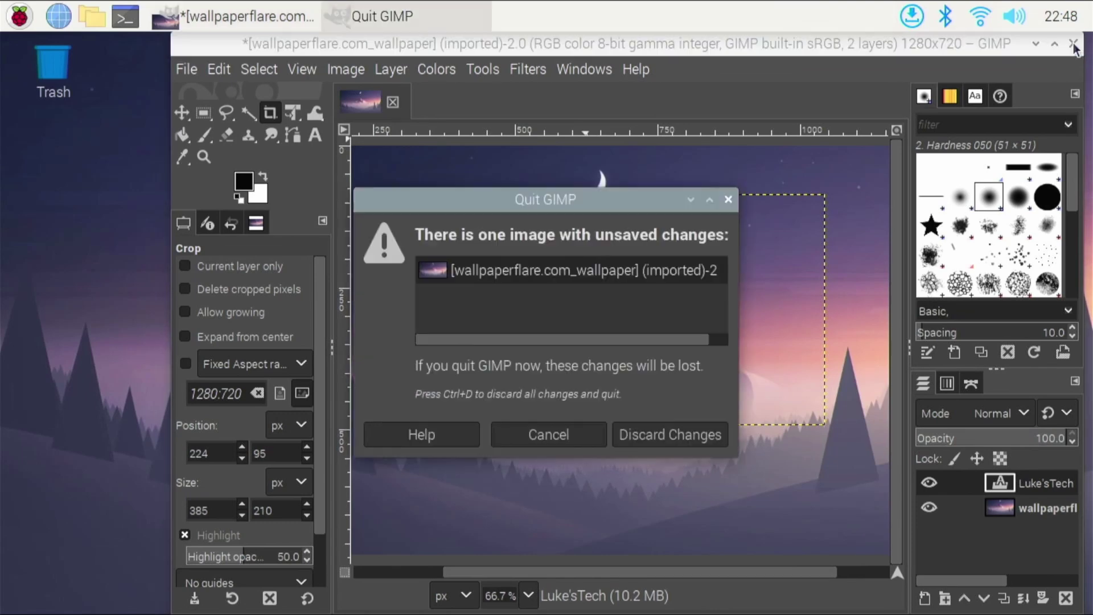
{"action": "left_click", "coordinate": [655, 435]}
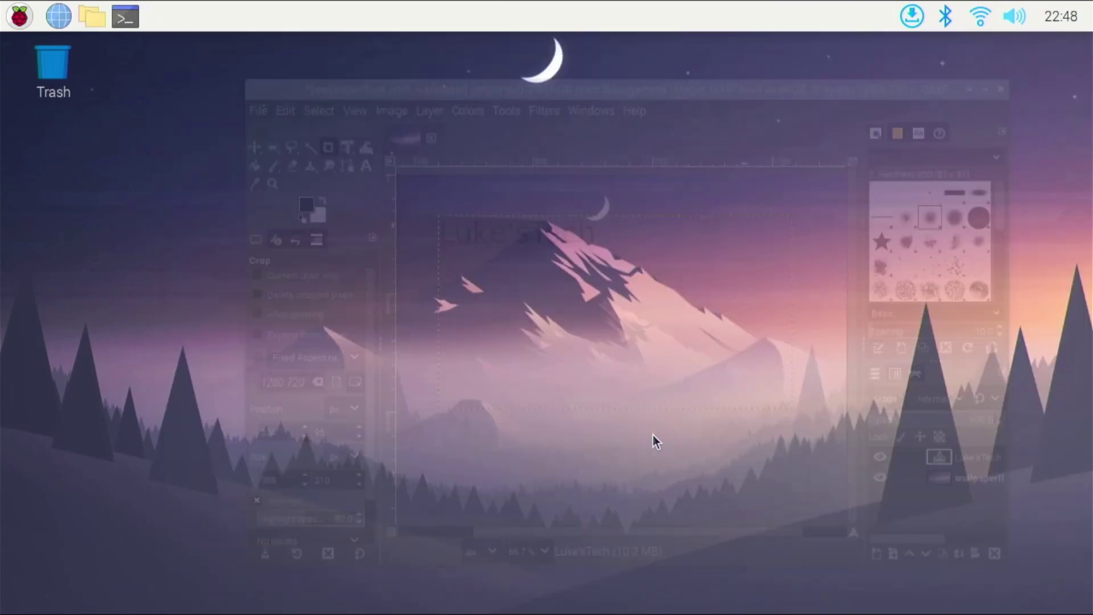